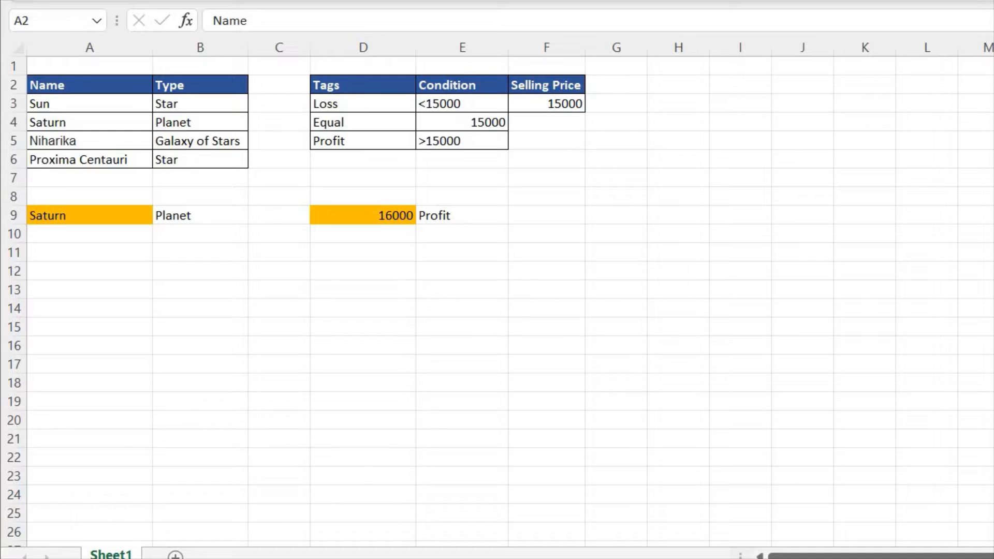
- Replace the entry in E9, beside the orange price cell, with the plain text Loss
{"action": "left_click", "coordinate": [363, 215]}
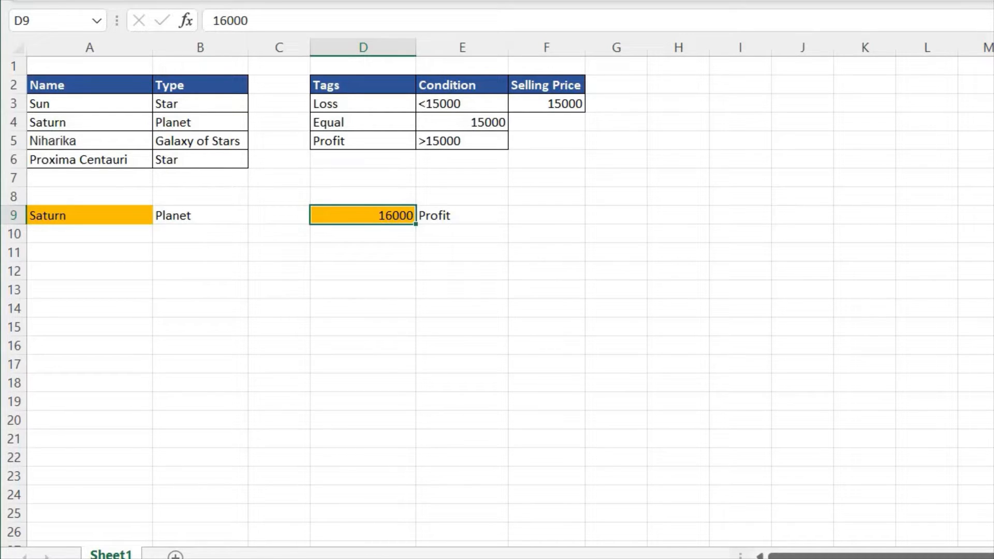
{"action": "left_click", "coordinate": [462, 215]}
{"action": "key", "text": "Delete"}
{"action": "type", "text": "Lo"}
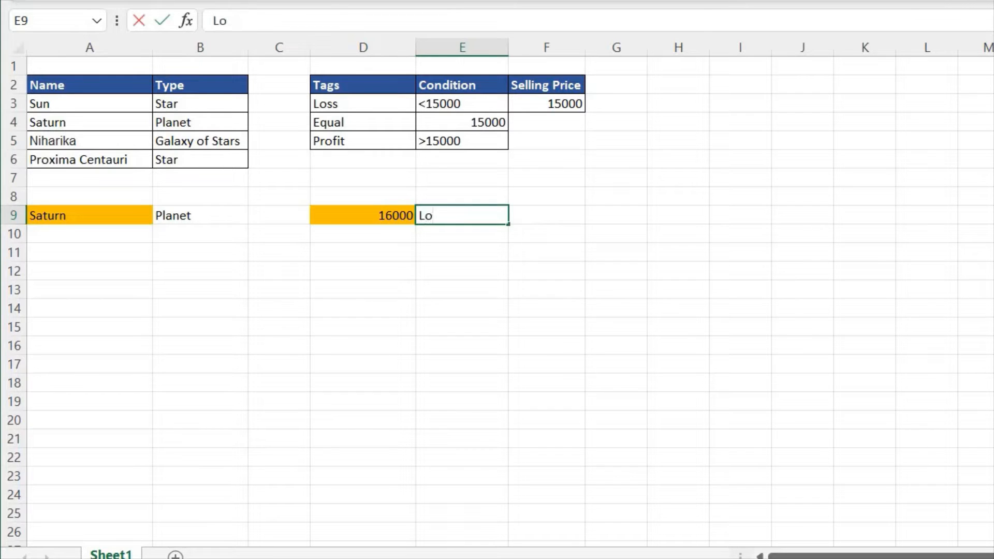
{"action": "type", "text": "ss"}
{"action": "key", "text": "Tab"}
{"action": "key", "text": "Left"}
{"action": "key", "text": "Left"}
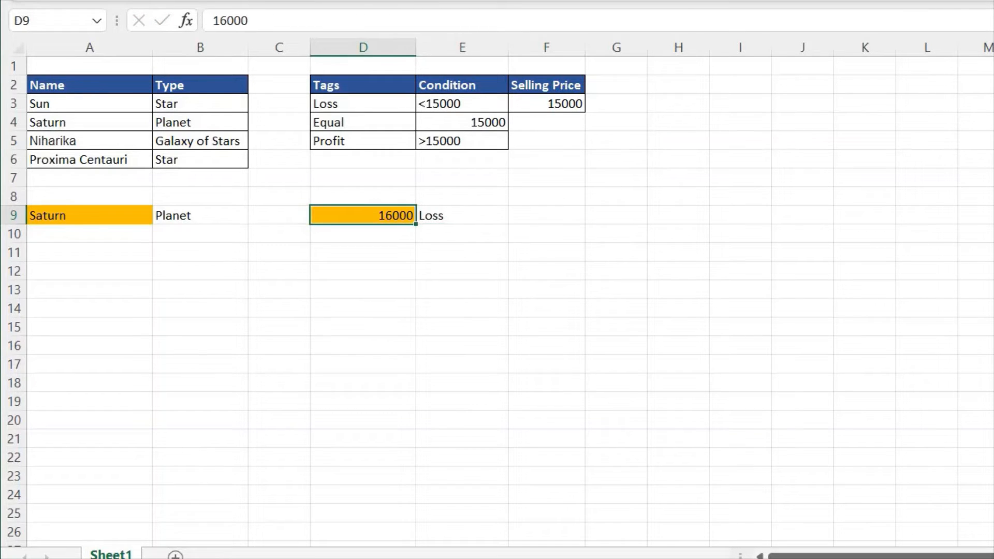
- Overwrite the text in E9 with Profit
{"action": "key", "text": "Right"}
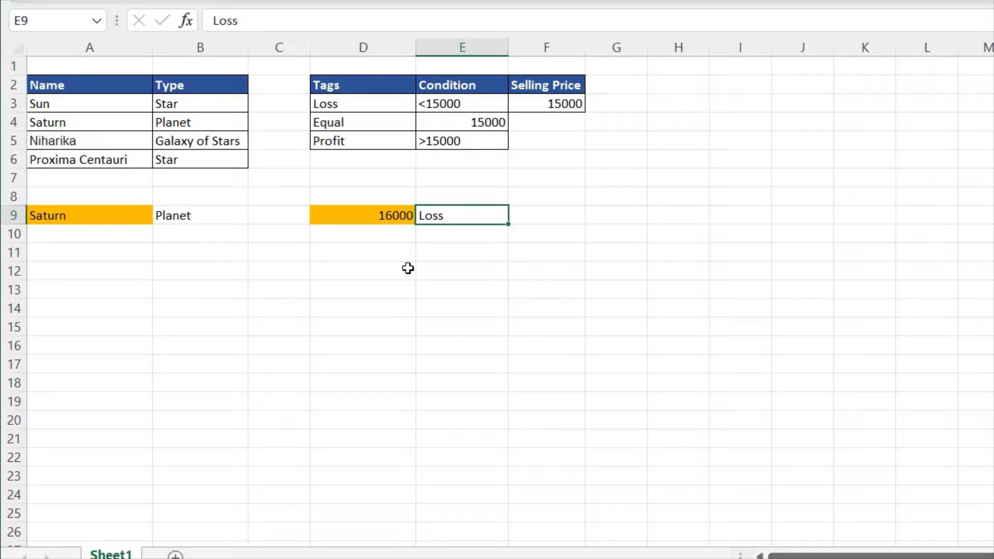
{"action": "type", "text": "Profit"}
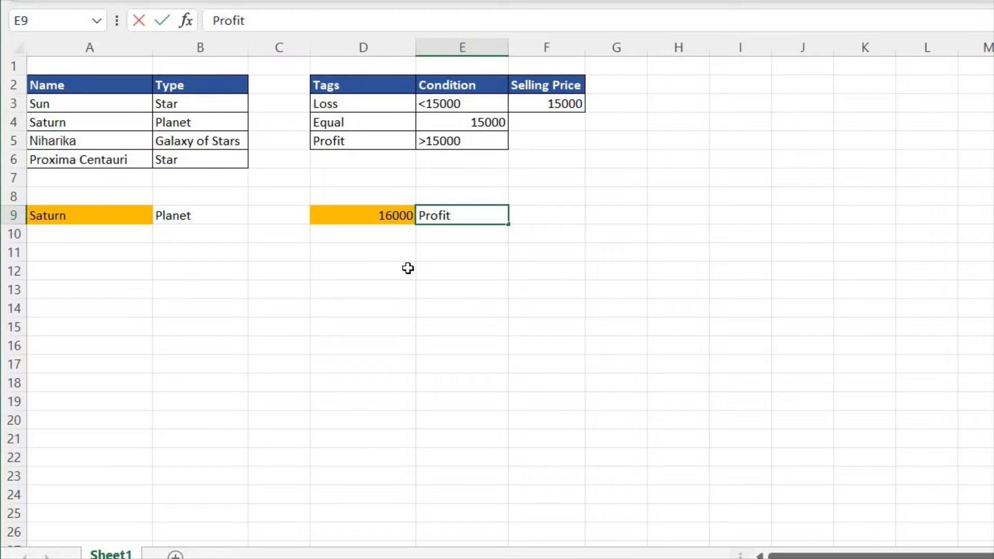
{"action": "key", "text": "Tab"}
- Enter an IF formula in E9 that returns "Loss" when D9 is less than 15000 and "Profit" otherwise
{"action": "key", "text": "Left"}
{"action": "type", "text": "=IF("}
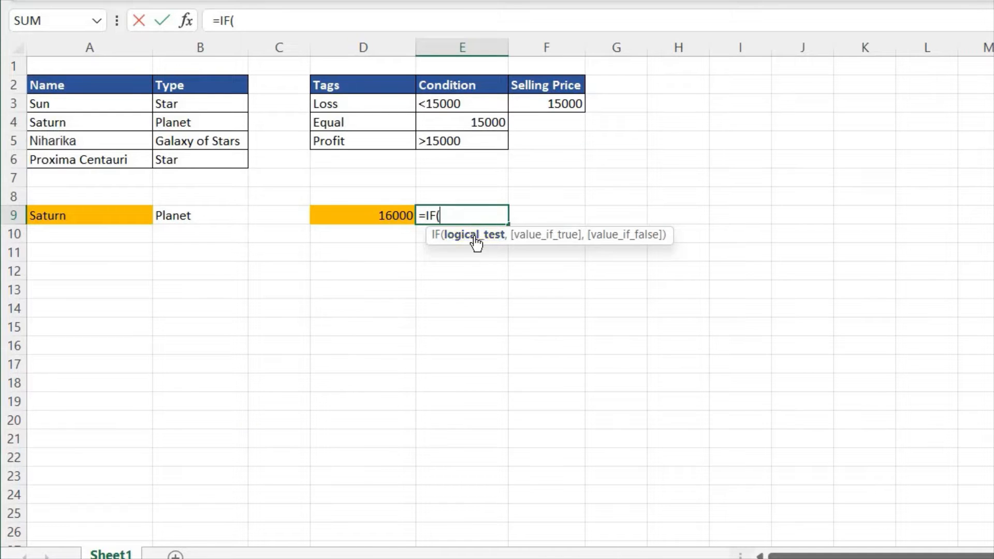
{"action": "left_click", "coordinate": [378, 219]}
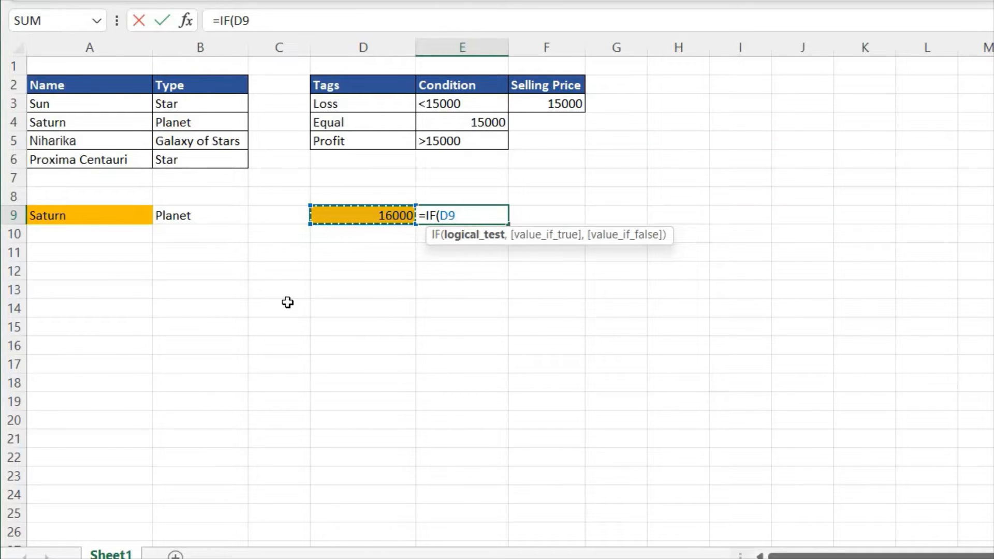
{"action": "type", "text": "<15000"}
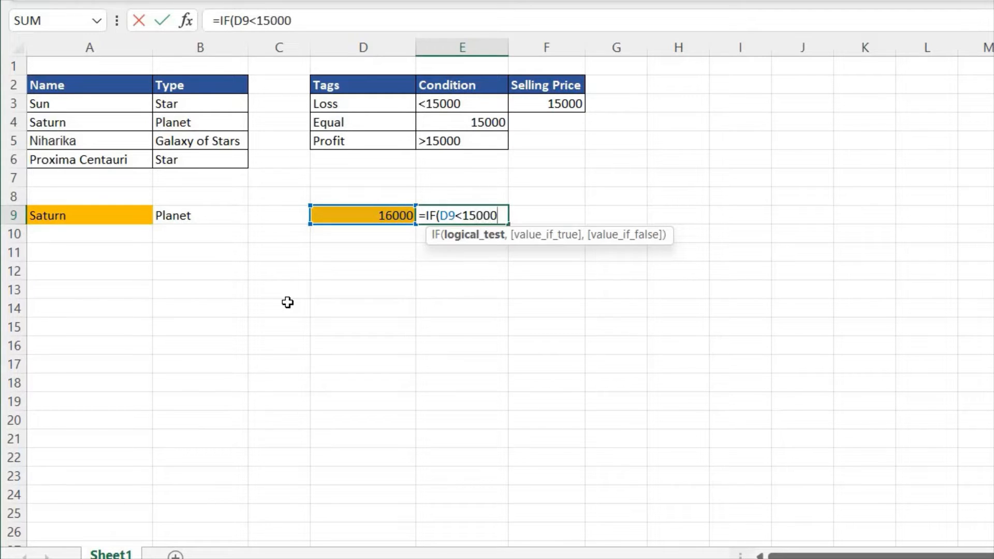
{"action": "type", "text": ",\""}
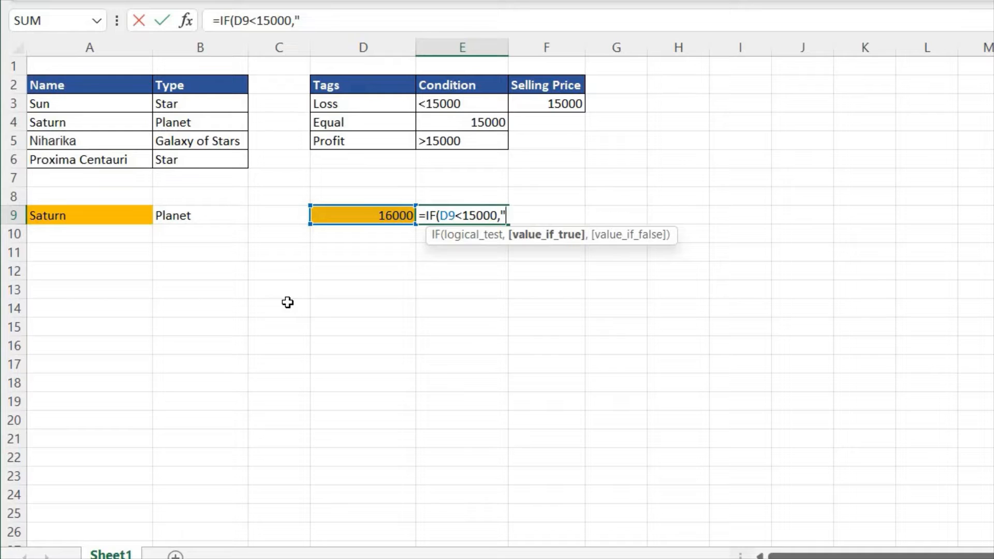
{"action": "type", "text": "Loss\","}
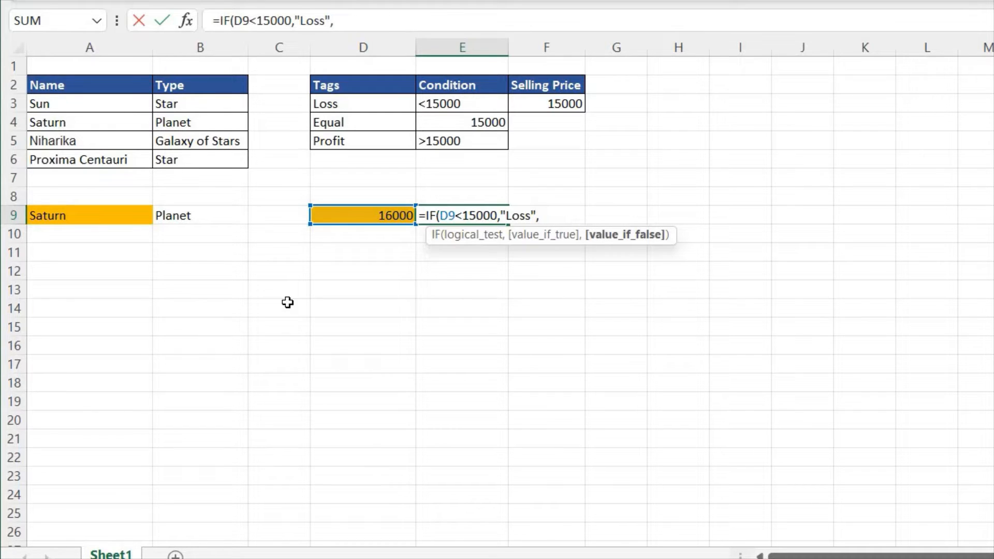
{"action": "type", "text": "\"Profit\")"}
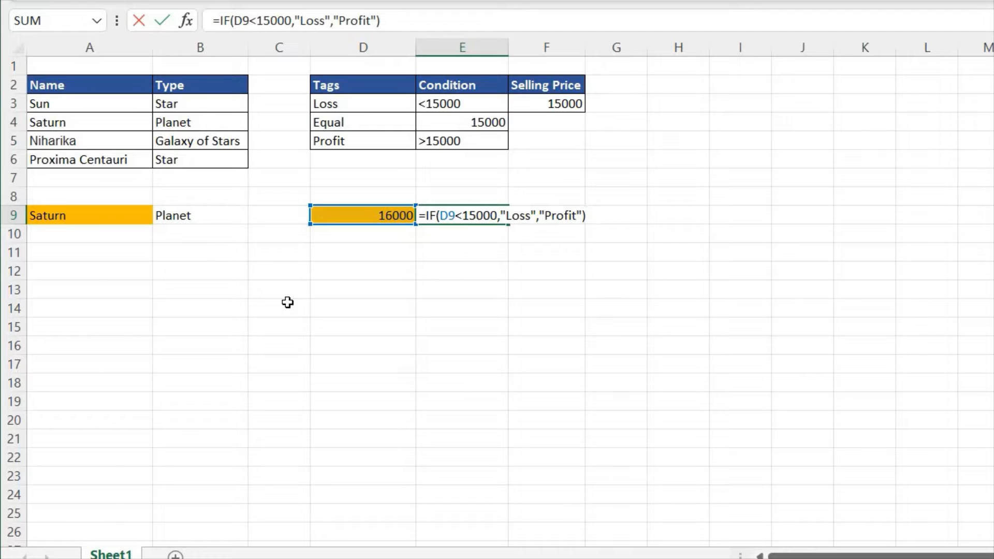
{"action": "key", "text": "Return"}
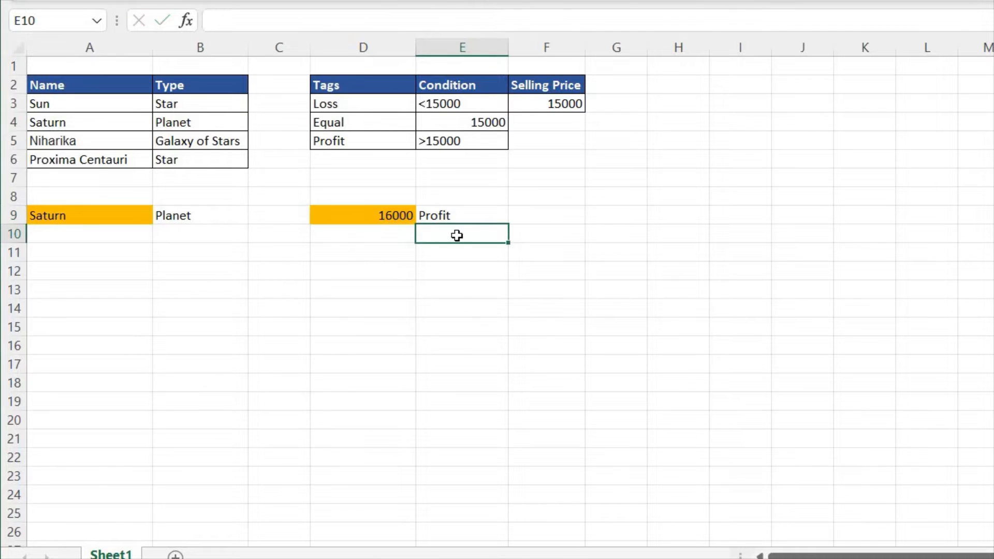
- Test the IF formula in E9 by setting the price in D9 to 14000
{"action": "left_click", "coordinate": [477, 216]}
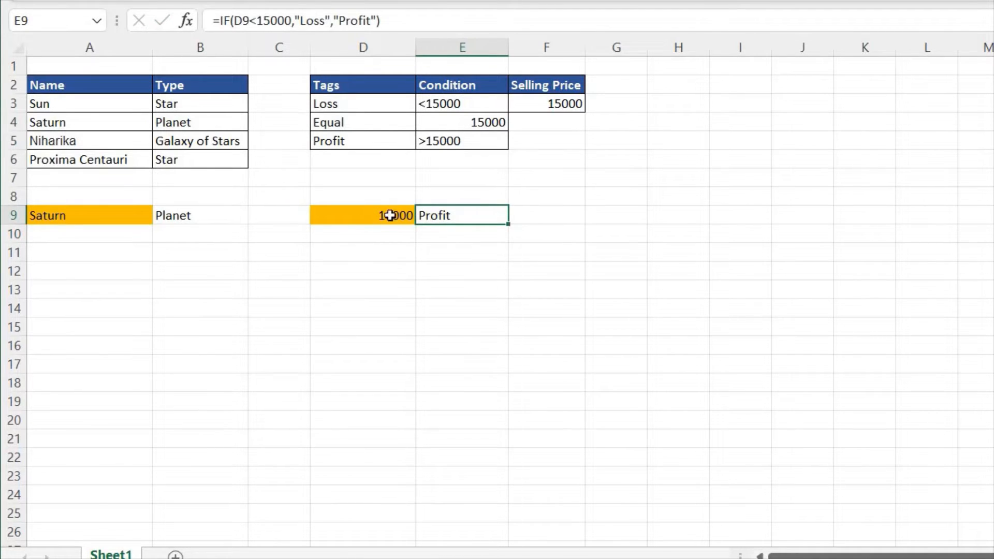
{"action": "left_click", "coordinate": [365, 222]}
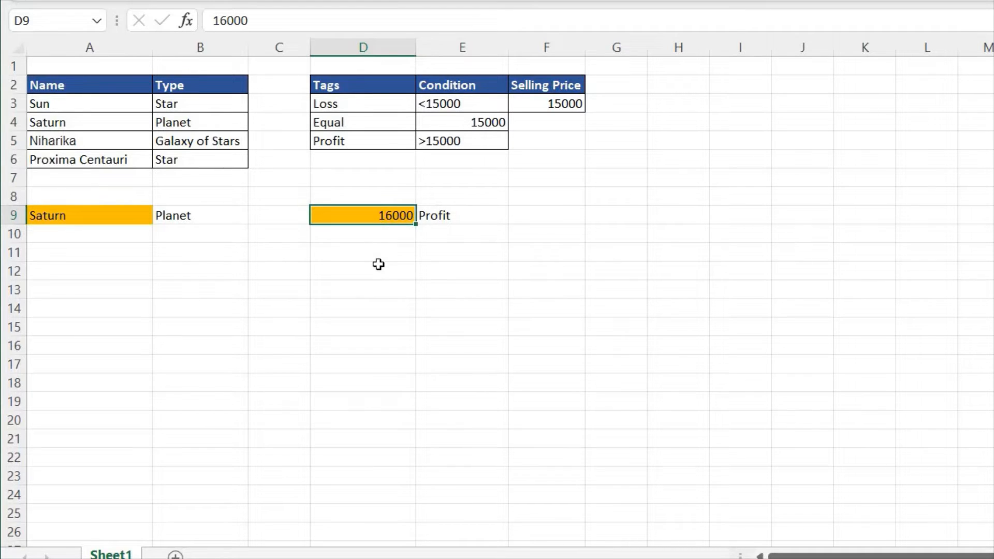
{"action": "type", "text": "14000"}
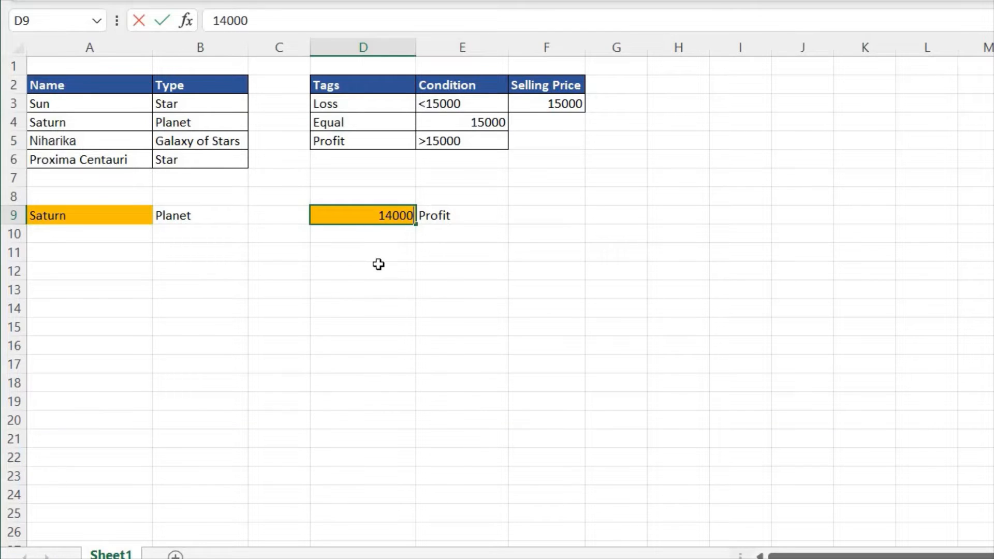
{"action": "key", "text": "Return"}
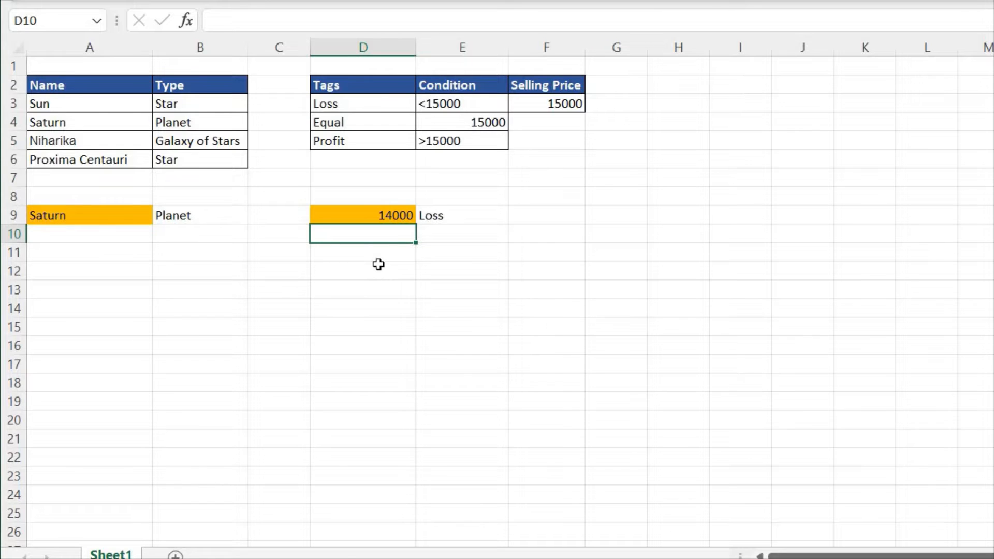
- Replace the "Profit" value-if-false argument in E9's formula with the start of a nested IF function
{"action": "key", "text": "Up"}
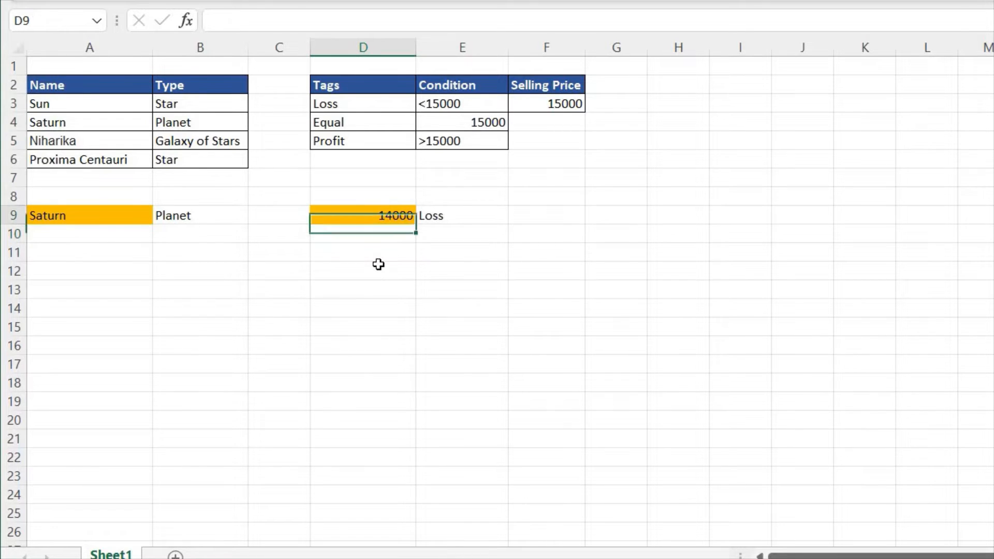
{"action": "key", "text": "Right"}
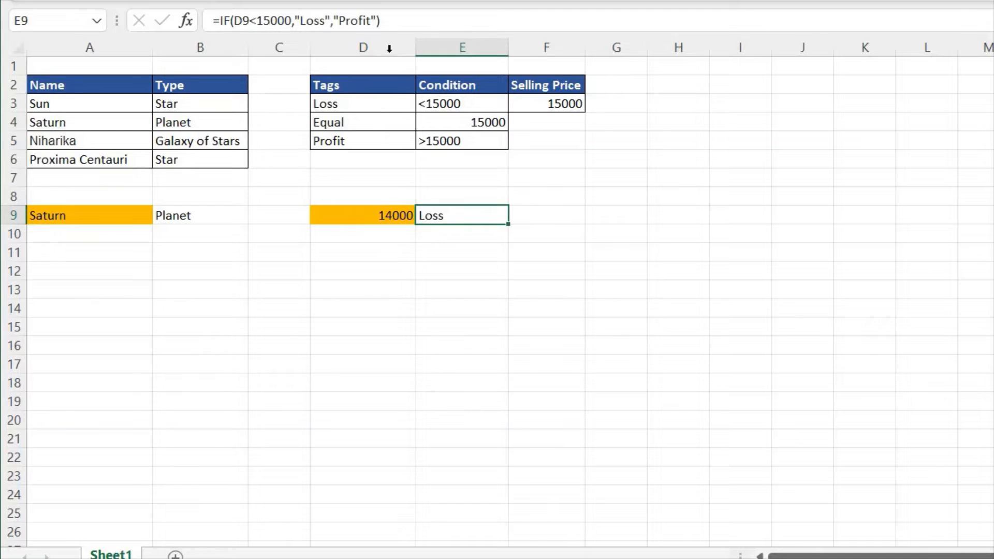
{"action": "left_click", "coordinate": [377, 21]}
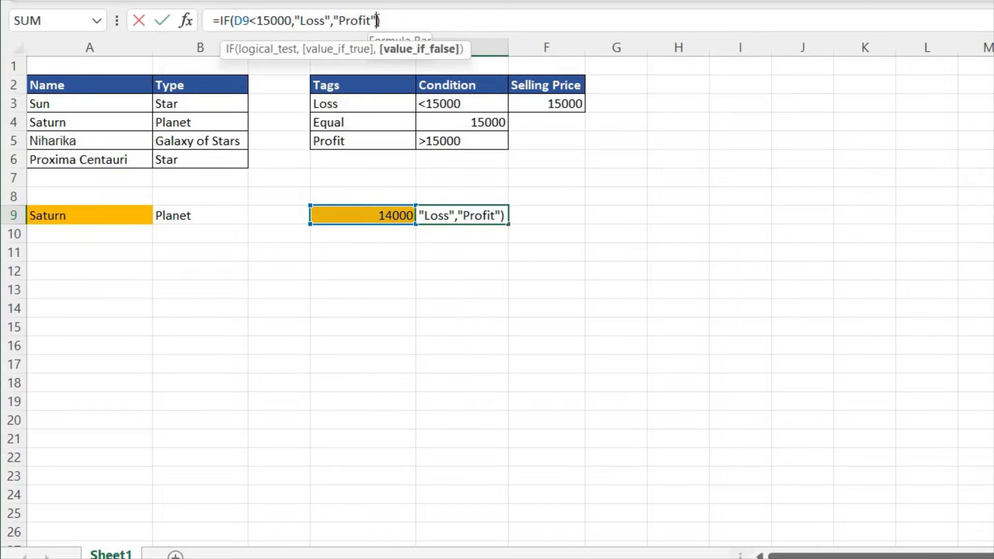
{"action": "key", "text": "BackSpace"}
{"action": "key", "text": "BackSpace"}
{"action": "key", "text": "BackSpace"}
{"action": "key", "text": "BackSpace"}
{"action": "key", "text": "BackSpace"}
{"action": "key", "text": "BackSpace"}
{"action": "key", "text": "BackSpace"}
{"action": "key", "text": "BackSpace"}
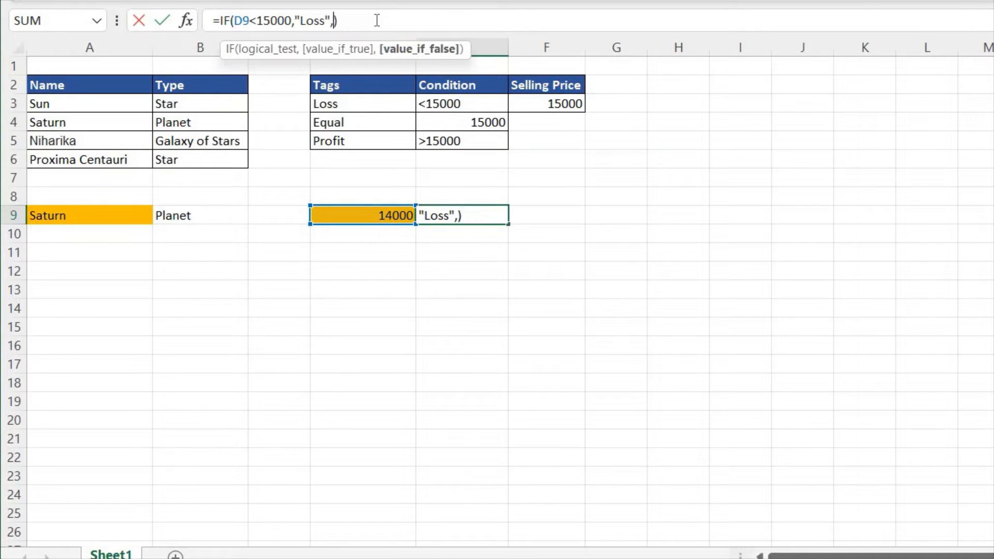
{"action": "type", "text": "if"}
{"action": "key", "text": "Tab"}
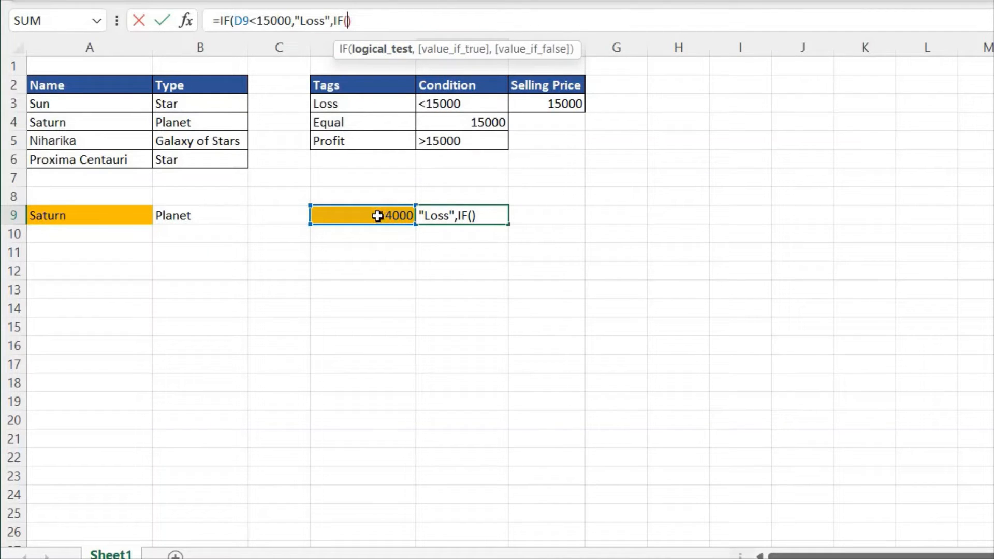
- Complete the nested IF in E9 so it returns "Profit" when D9 exceeds F3 and "Equal" otherwise, and commit the formula
{"action": "left_click", "coordinate": [378, 215]}
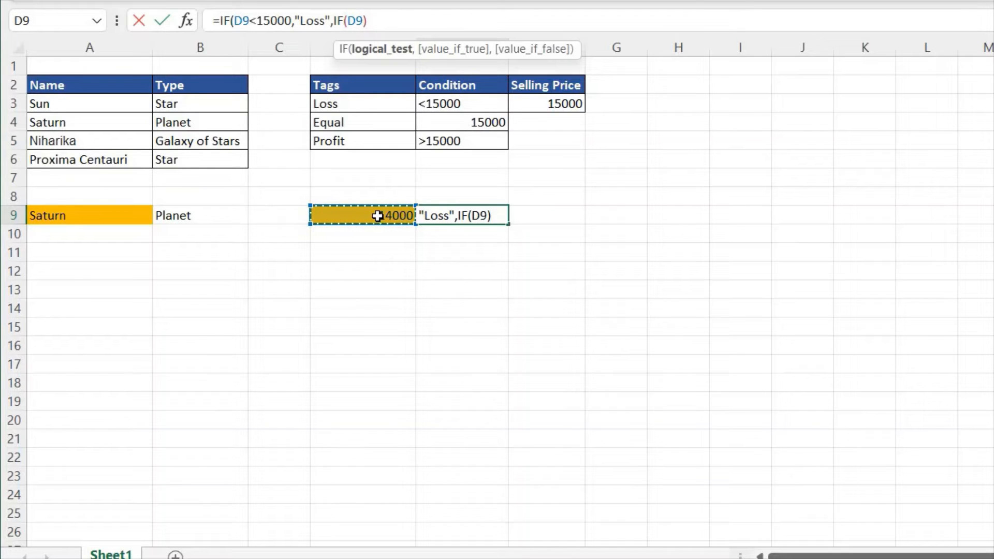
{"action": "type", "text": ">"}
{"action": "left_click", "coordinate": [553, 104]}
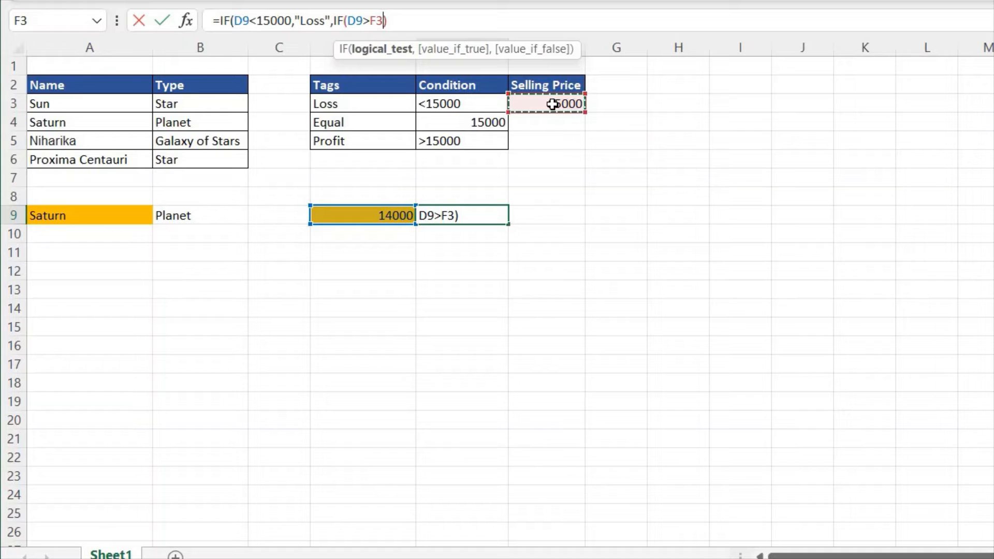
{"action": "type", "text": ","}
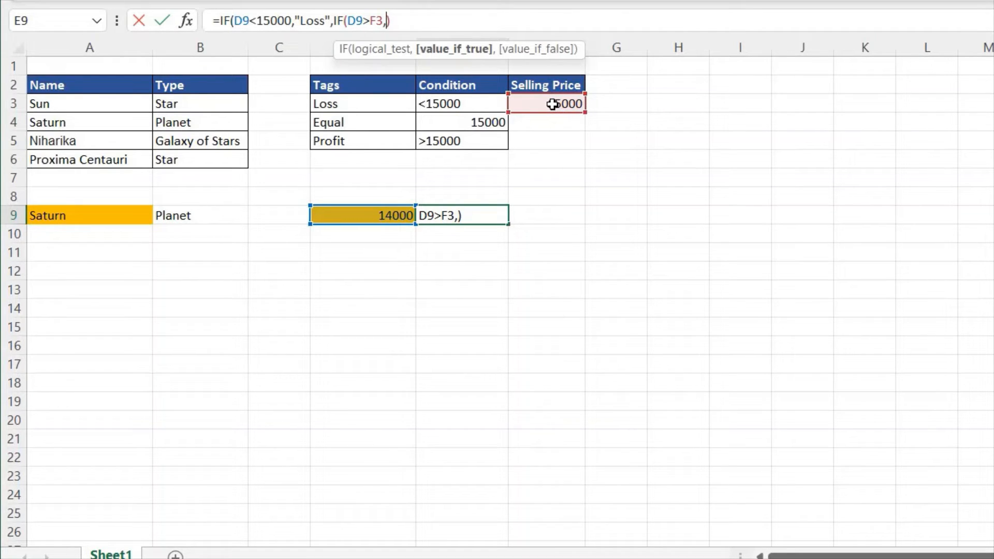
{"action": "type", "text": "\"Prof"}
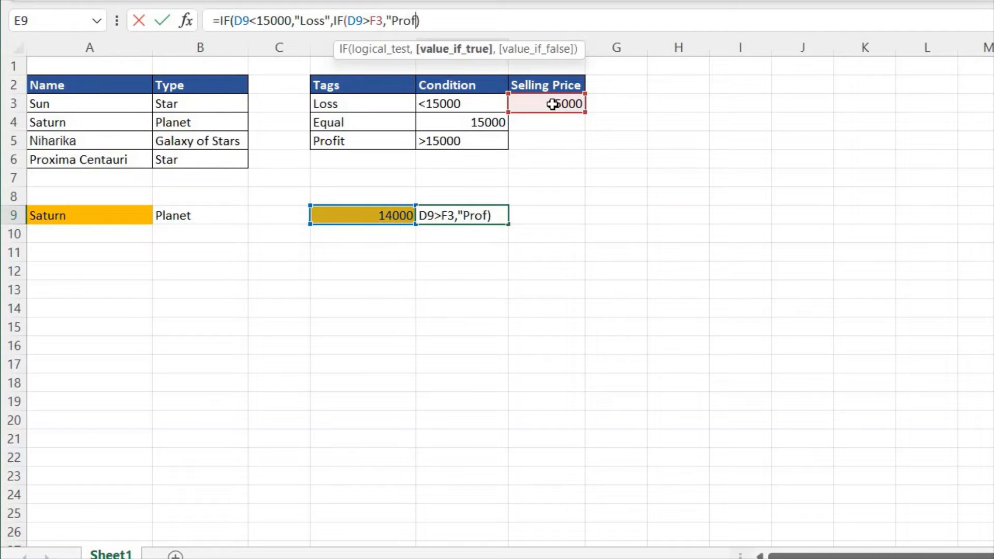
{"action": "type", "text": "it\""}
{"action": "type", "text": ",\"Eq"}
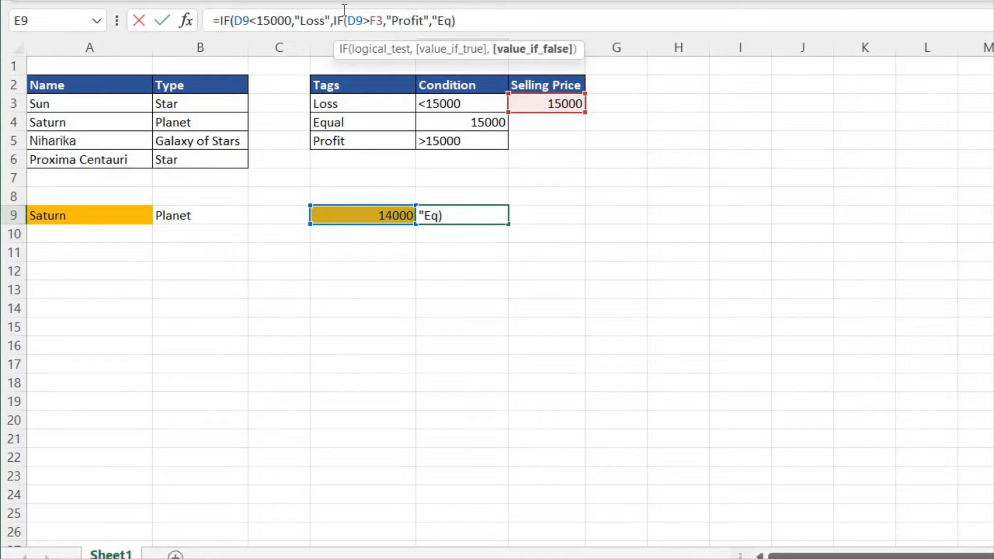
{"action": "type", "text": "ual\""}
{"action": "key", "text": "Right"}
{"action": "type", "text": ")"}
{"action": "key", "text": "Return"}
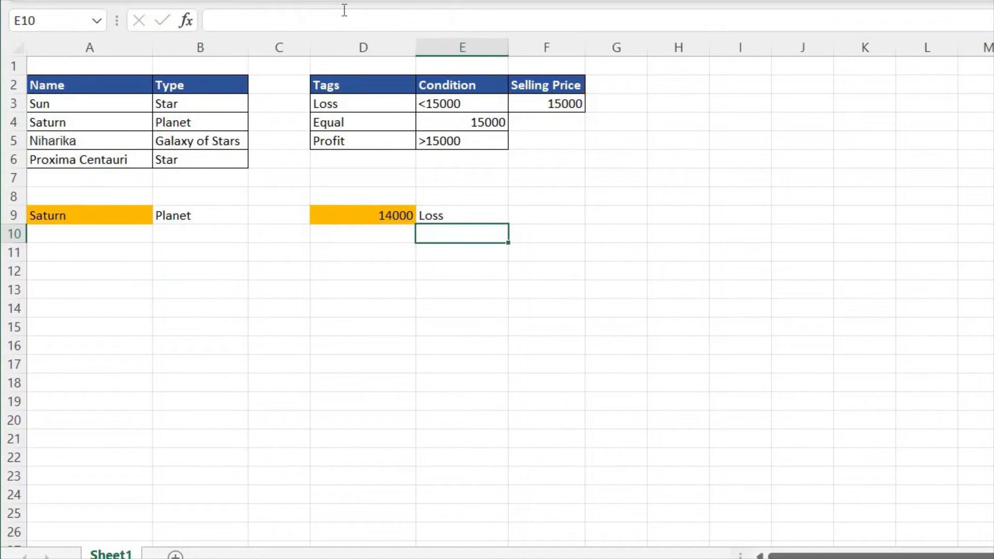
- Set the price in D9 to 15000 to test the nested IF formula
{"action": "key", "text": "Up"}
{"action": "key", "text": "Left"}
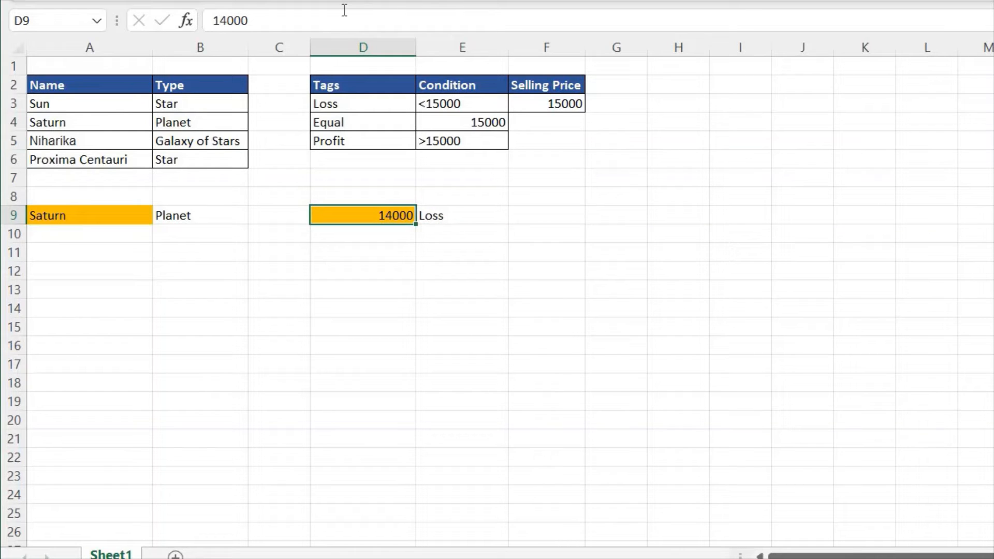
{"action": "type", "text": "15000"}
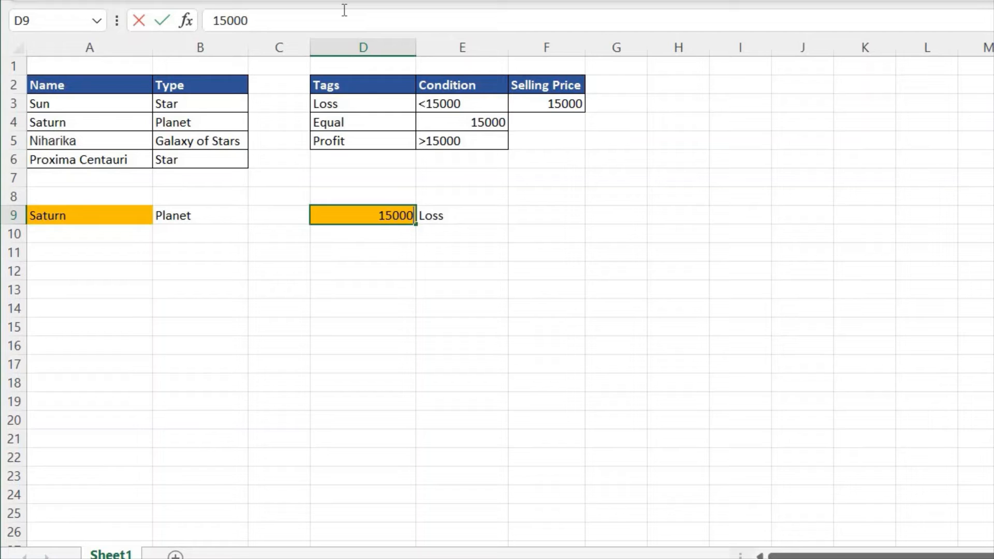
{"action": "key", "text": "Return"}
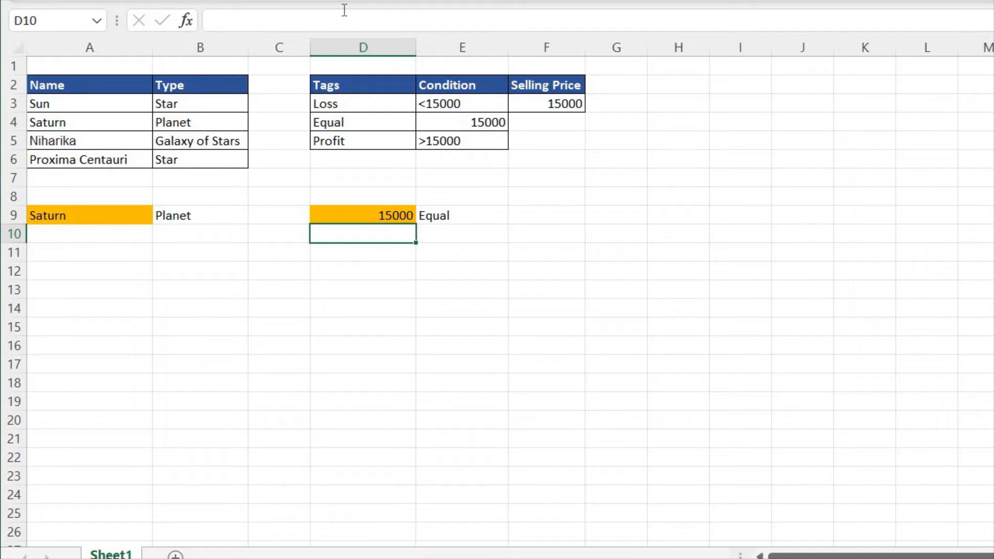
- Clear the type result in B9 beside the orange Saturn cell
{"action": "key", "text": "Up"}
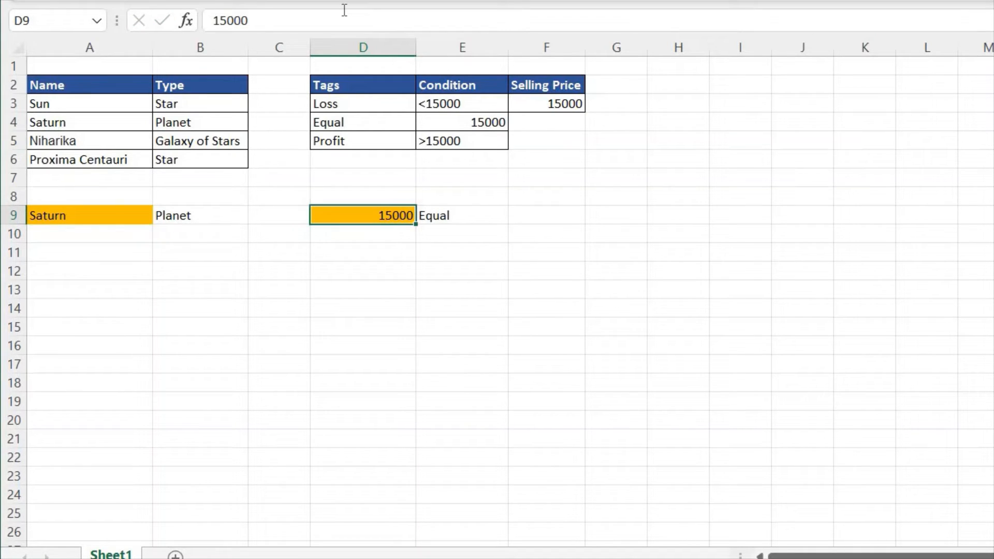
{"action": "key", "text": "Left"}
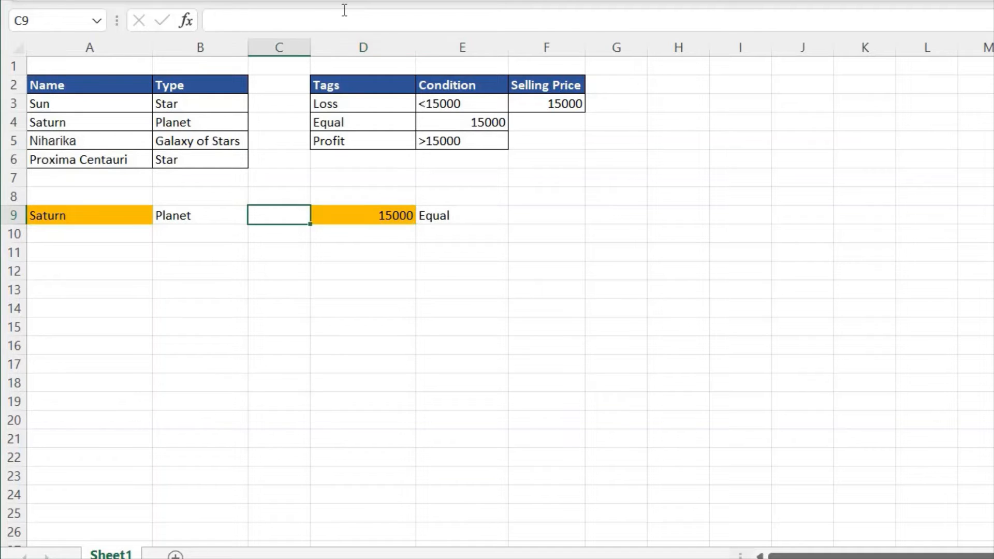
{"action": "key", "text": "Left"}
{"action": "key", "text": "Delete"}
{"action": "key", "text": "Left"}
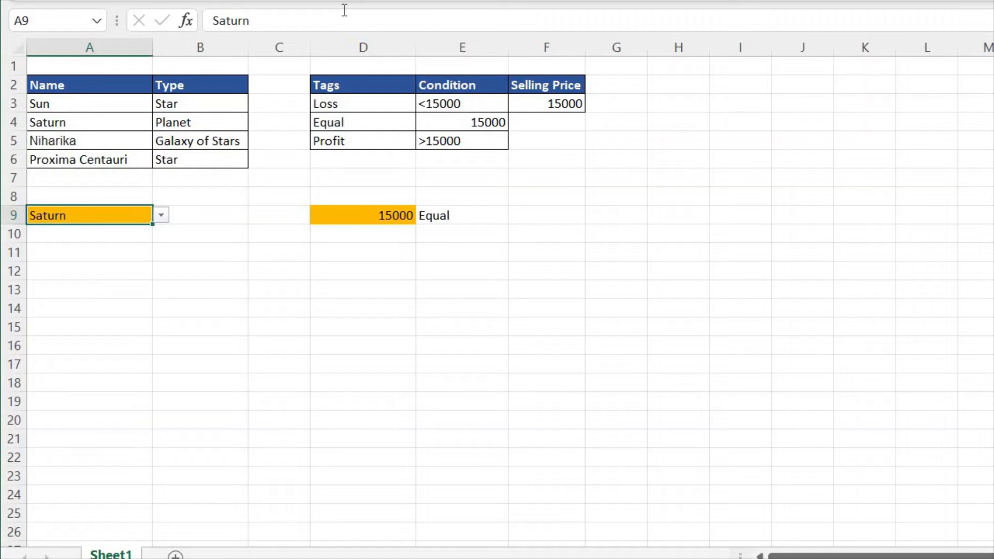
{"action": "key", "text": "Up"}
{"action": "key", "text": "Up"}
{"action": "key", "text": "Up"}
{"action": "key", "text": "Up"}
{"action": "key", "text": "Up"}
{"action": "key", "text": "Up"}
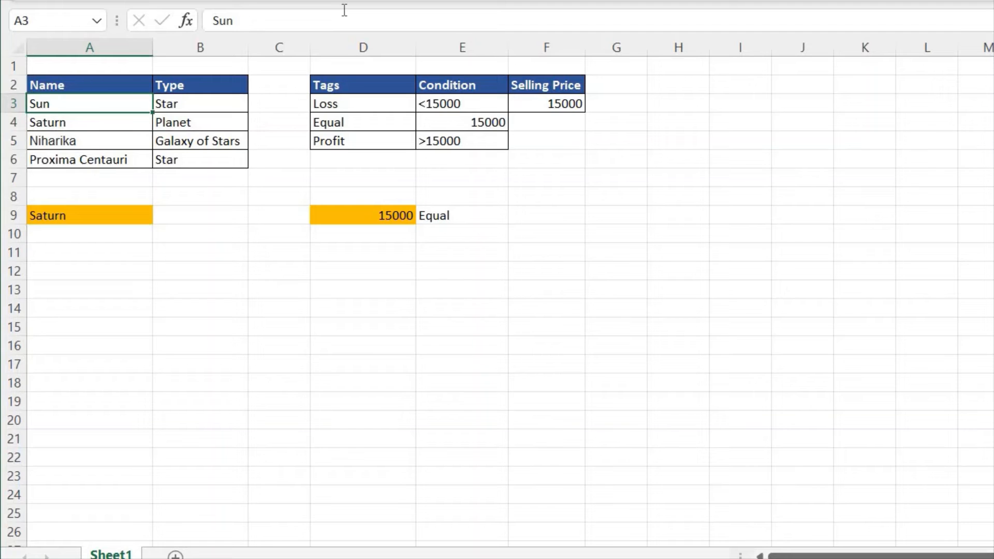
{"action": "key", "text": "Right"}
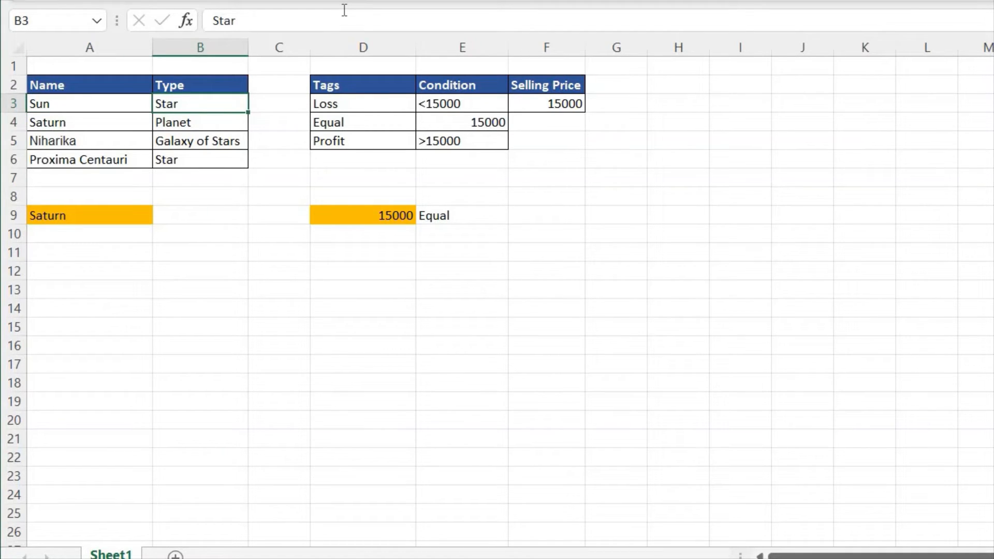
- Review each name and its matching type in the Name and Type table, from Saturn through Proxima Centauri
{"action": "key", "text": "Left"}
{"action": "key", "text": "Down"}
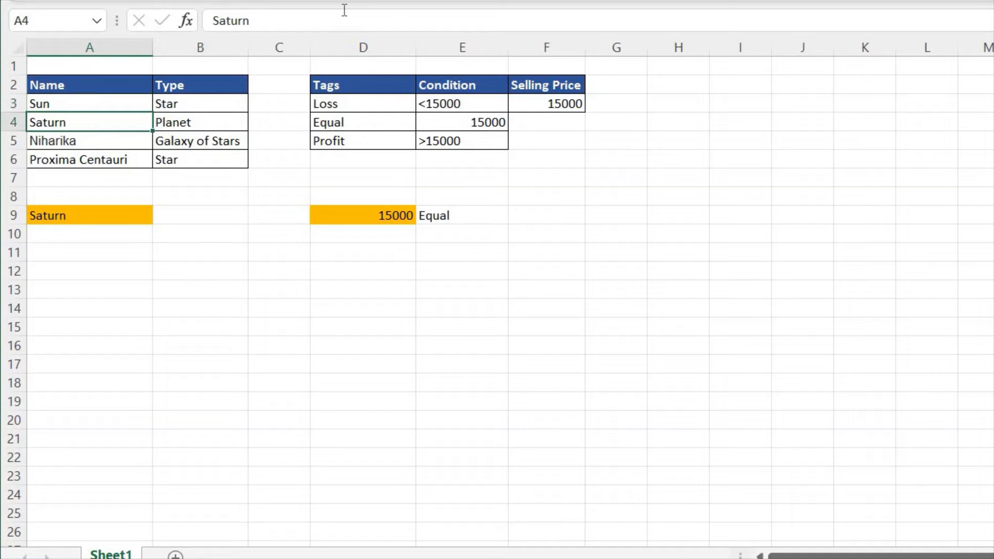
{"action": "key", "text": "Right"}
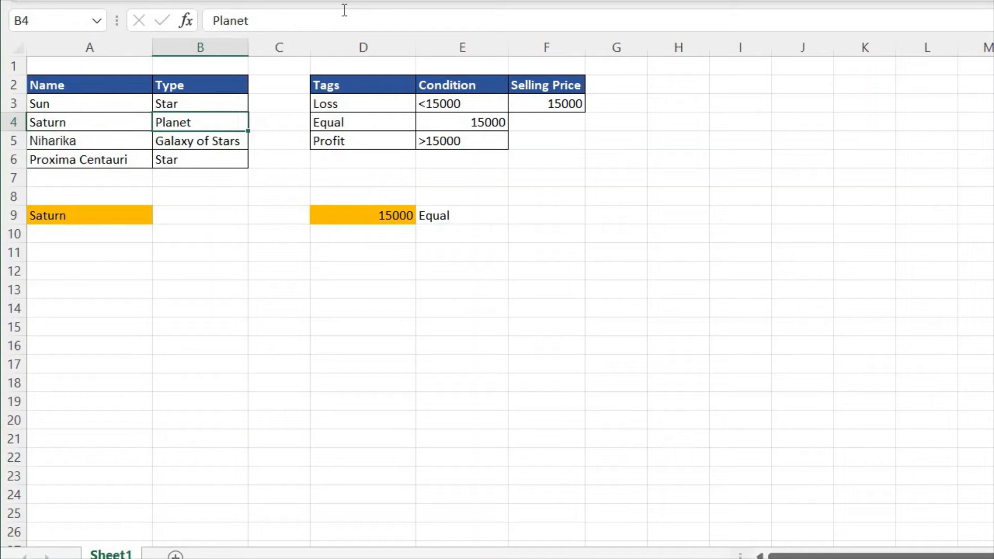
{"action": "key", "text": "Left"}
{"action": "key", "text": "Down"}
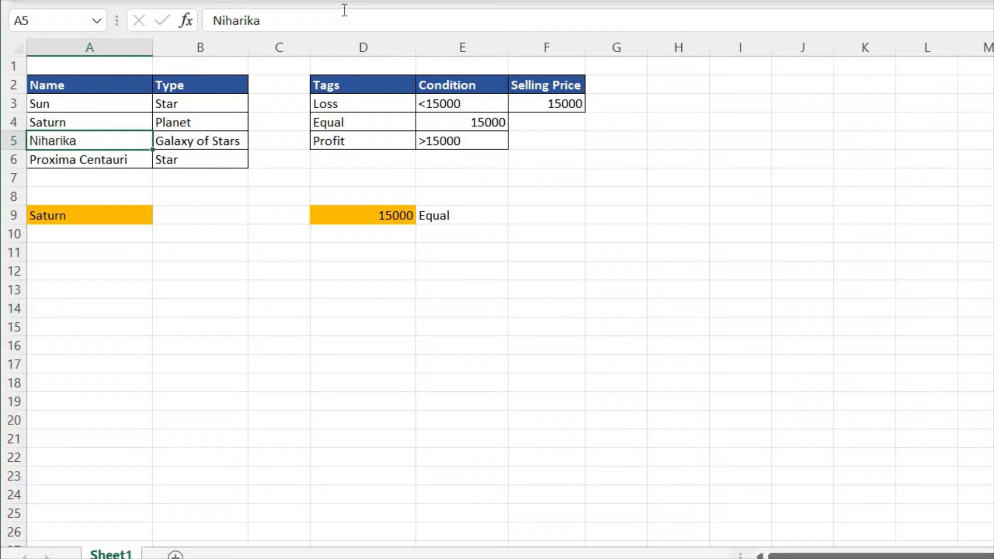
{"action": "key", "text": "Right"}
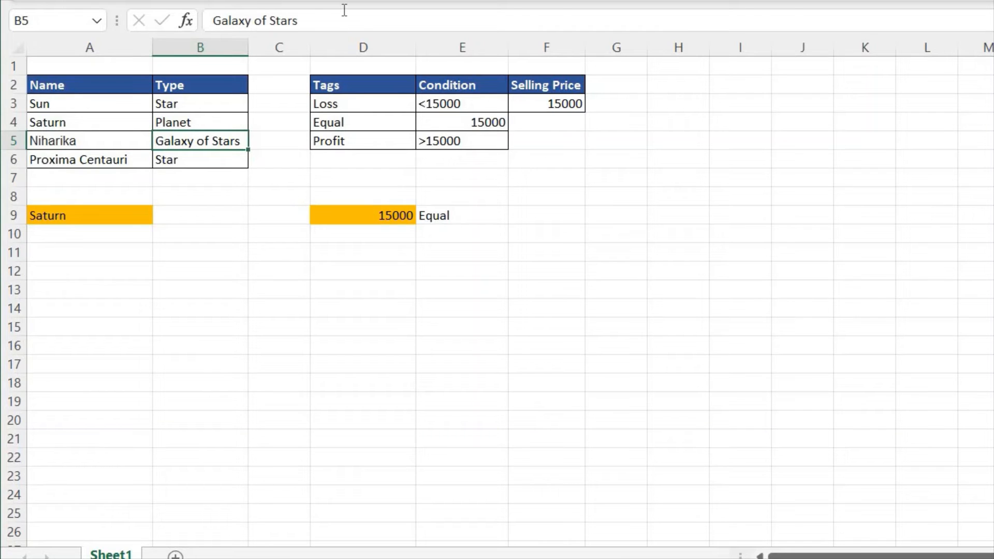
{"action": "key", "text": "Down"}
{"action": "key", "text": "Left"}
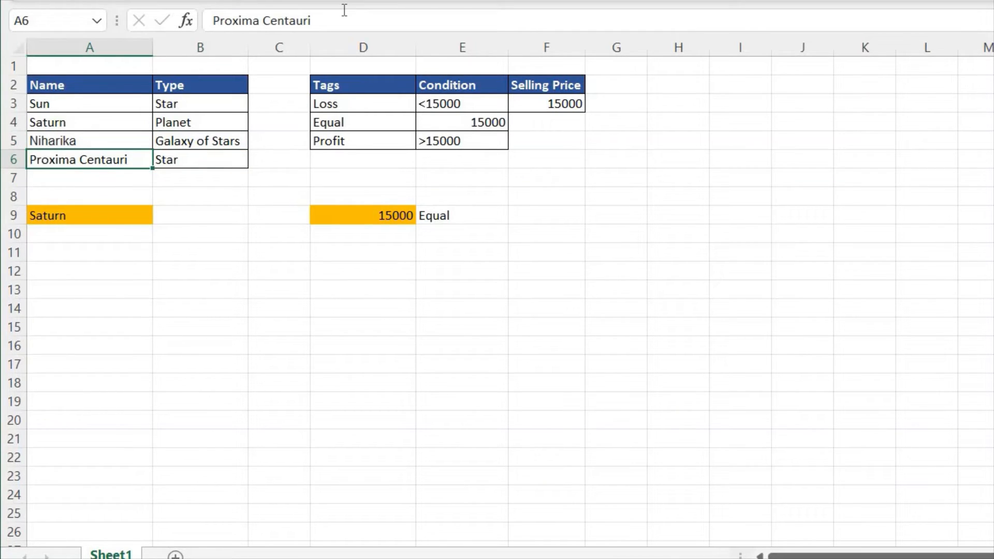
{"action": "key", "text": "Right"}
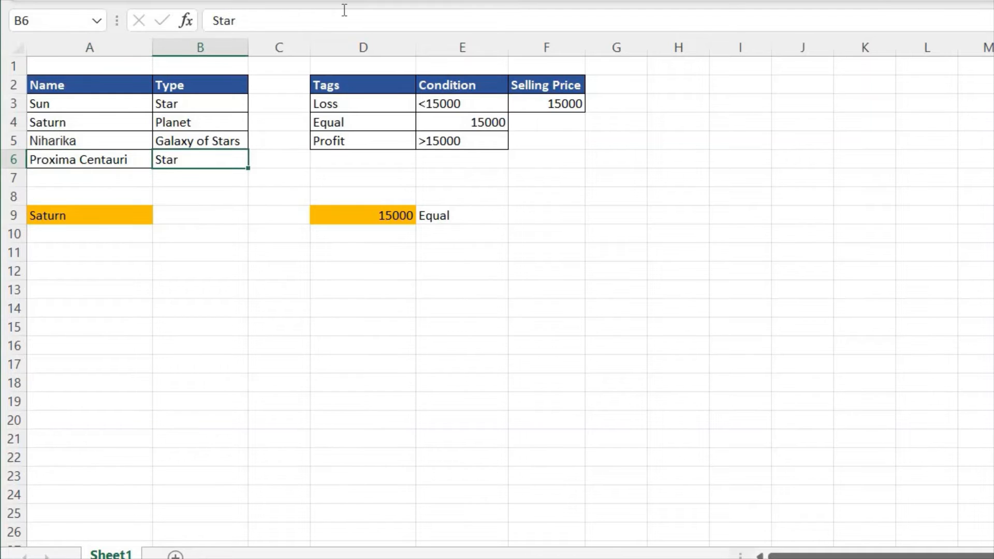
- Select B9 and widen column B slightly
{"action": "key", "text": "Down"}
{"action": "key", "text": "Down"}
{"action": "key", "text": "Down"}
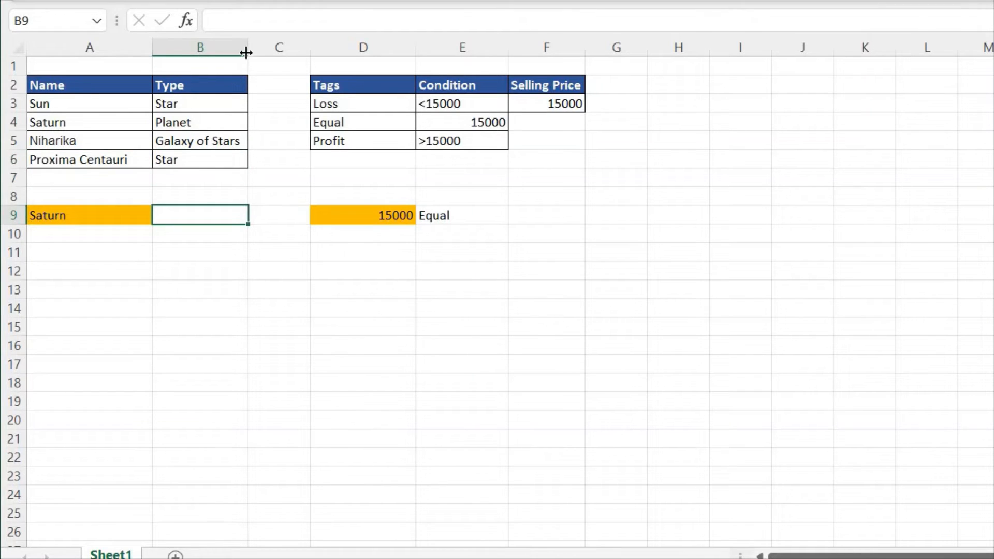
{"action": "left_click_drag", "start_coordinate": [248, 47], "coordinate": [262, 45]}
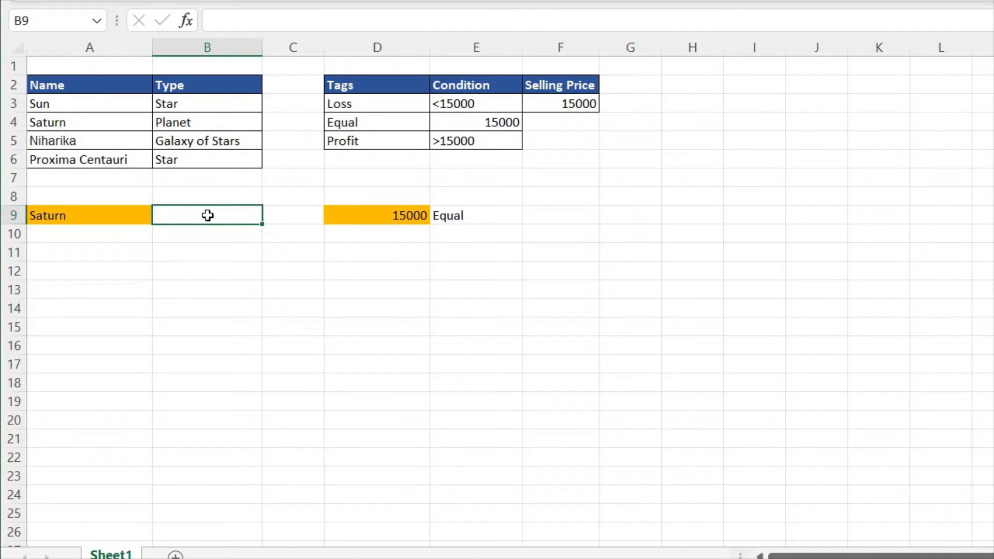
- Start an IF formula in B9 with the logical test A9="Sun"
{"action": "type", "text": "=IF("}
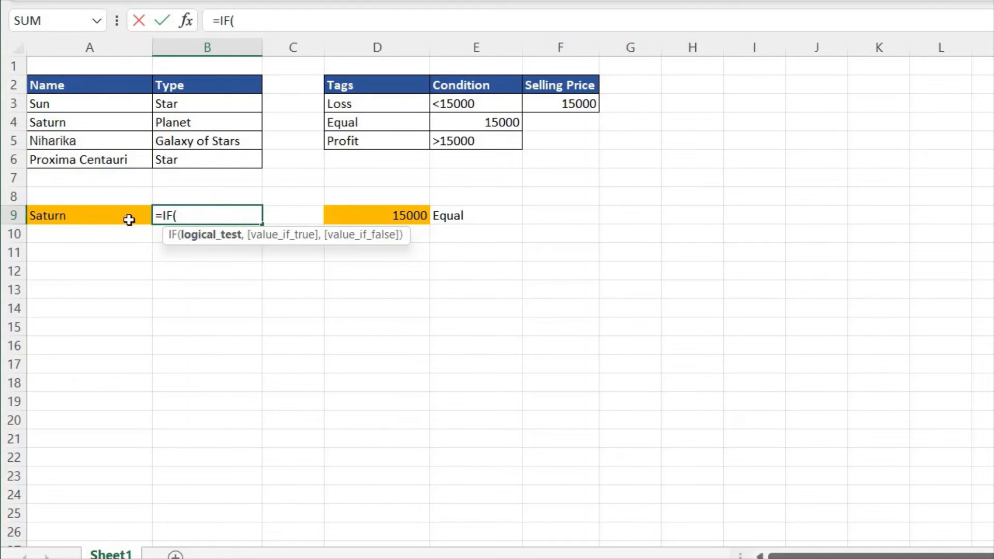
{"action": "left_click", "coordinate": [104, 215]}
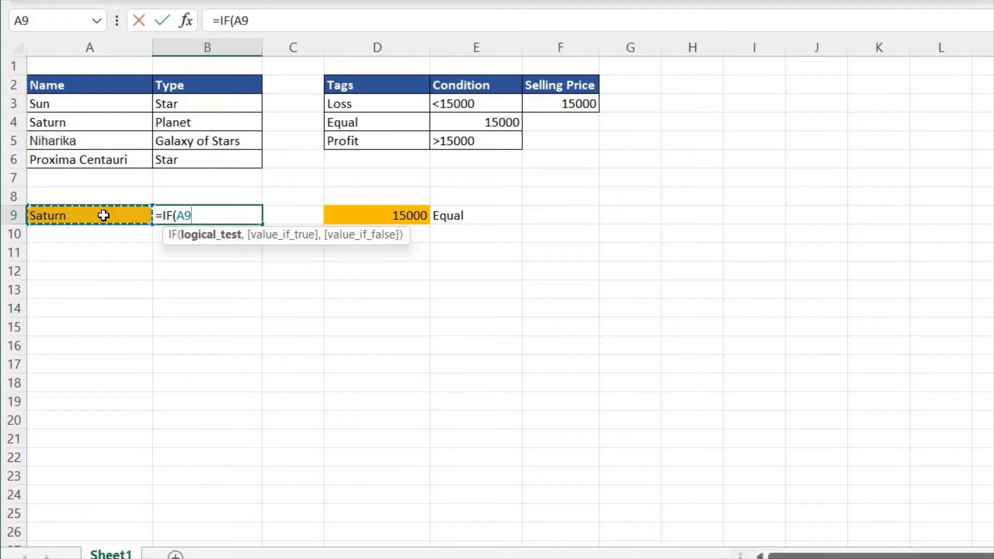
{"action": "type", "text": "=\""}
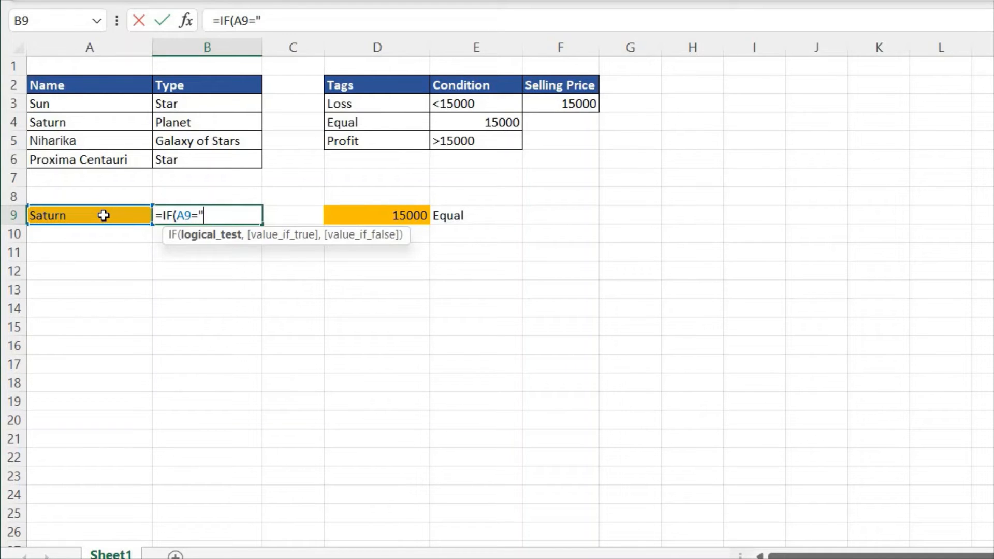
{"action": "type", "text": "Sun\","}
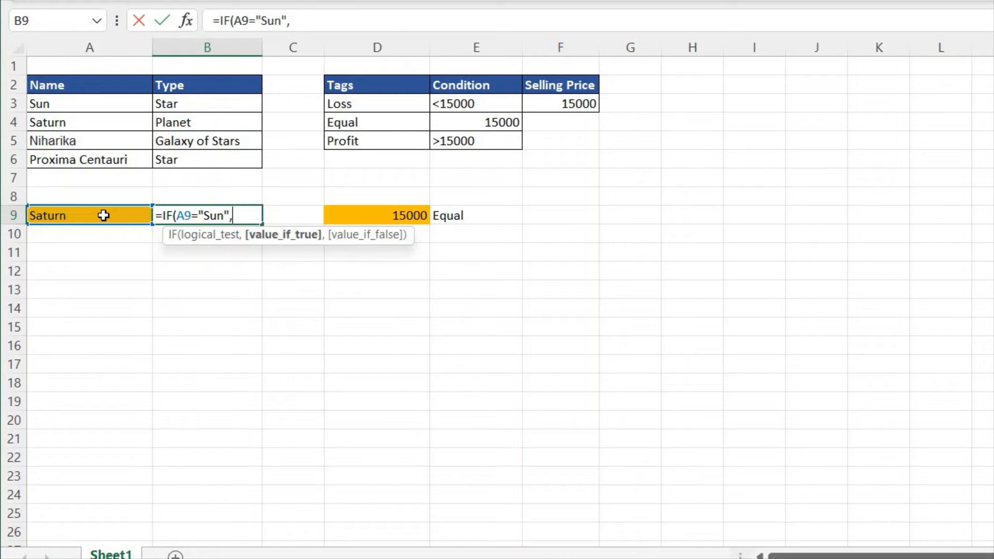
{"action": "type", "text": "\"Star\","}
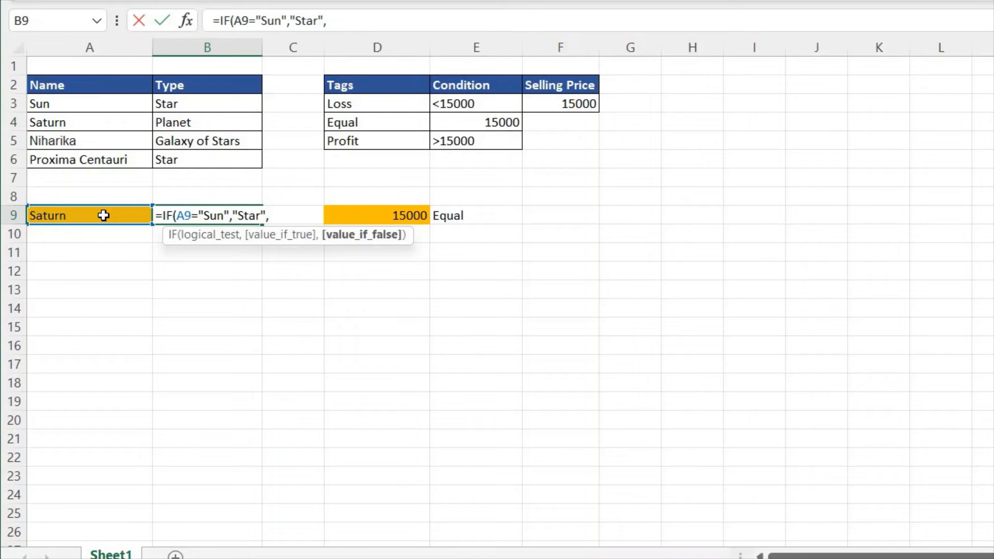
{"action": "type", "text": "\"\")"}
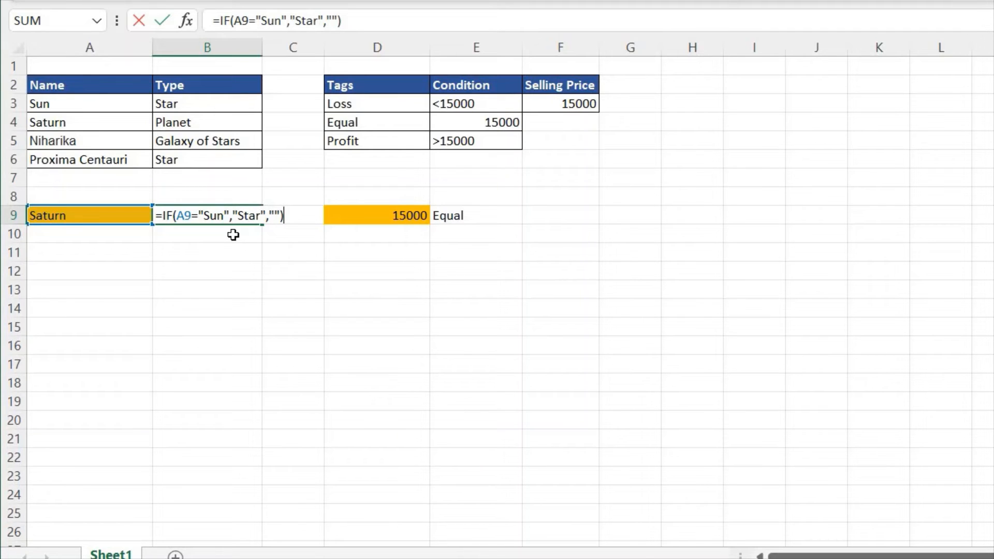
- Complete B9's IF formula to return "Star" when true and an empty string otherwise, and commit it
{"action": "key", "text": "Return"}
{"action": "key", "text": "Up"}
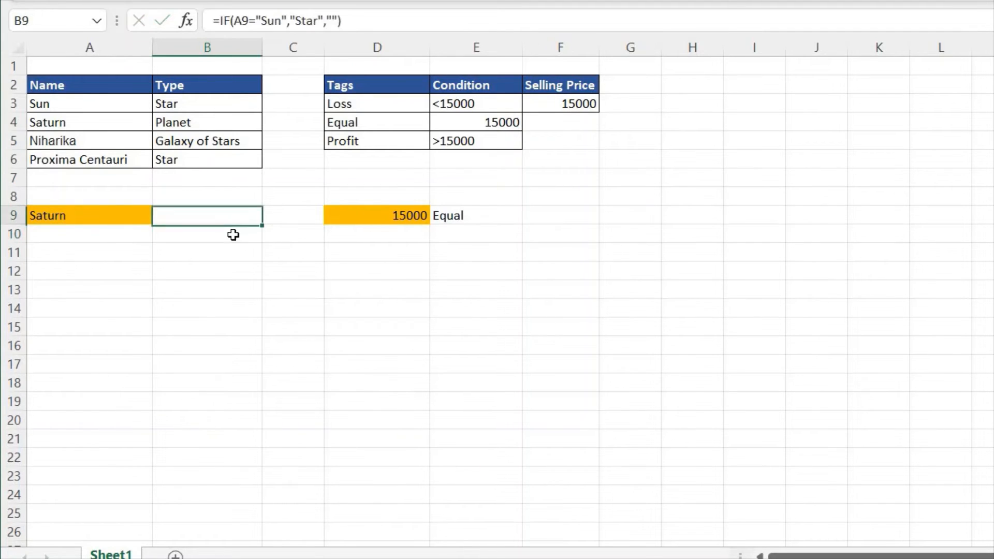
- Choose Sun as the name in A9 and select B9 to test its formula
{"action": "left_click", "coordinate": [118, 216]}
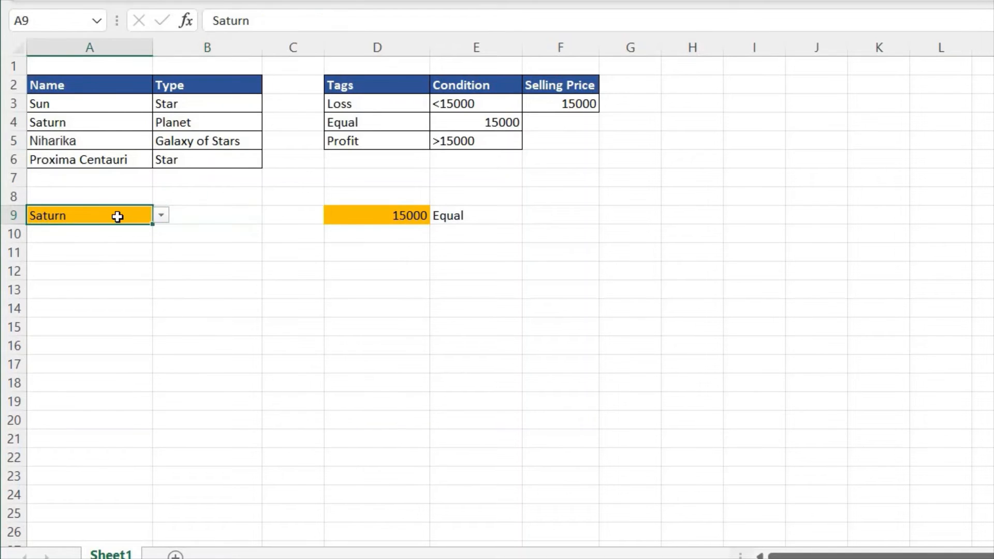
{"action": "left_click", "coordinate": [162, 215]}
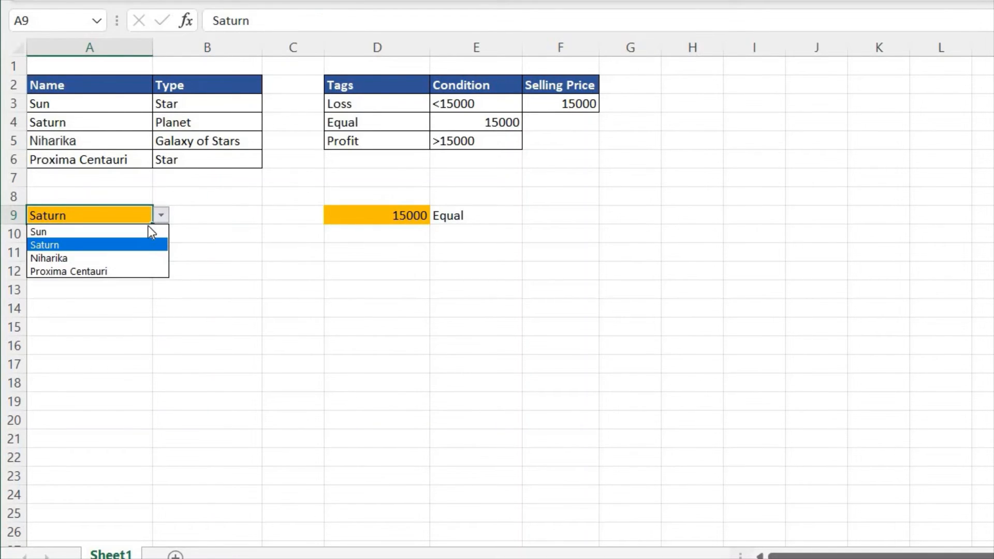
{"action": "left_click", "coordinate": [148, 232]}
{"action": "left_click", "coordinate": [219, 208]}
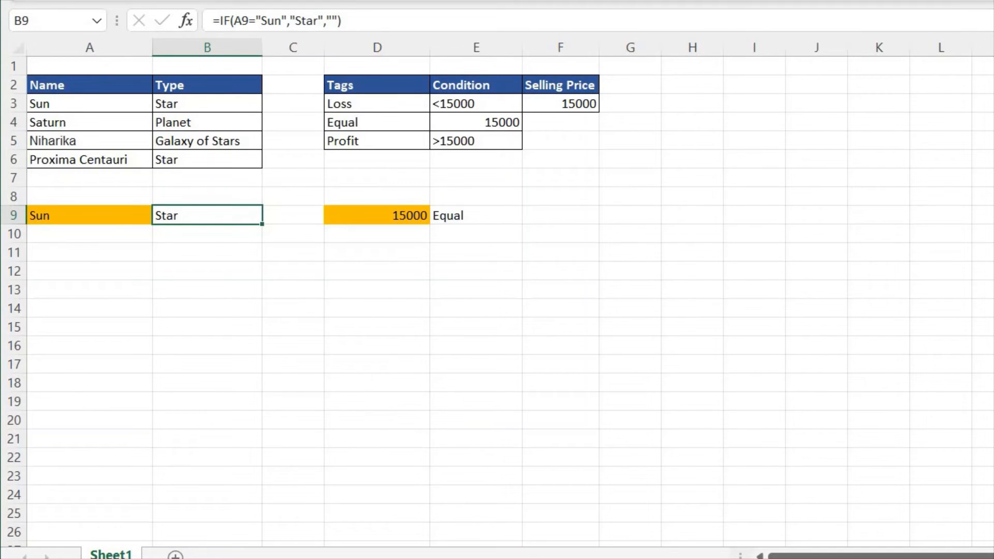
- Right-align the type result in B9
{"action": "key", "text": "alt+h"}
{"action": "key", "text": "a"}
{"action": "key", "text": "r"}
- Choose Niharika as the name in A9 to test the formula with another entry
{"action": "left_click", "coordinate": [130, 217]}
{"action": "left_click", "coordinate": [162, 217]}
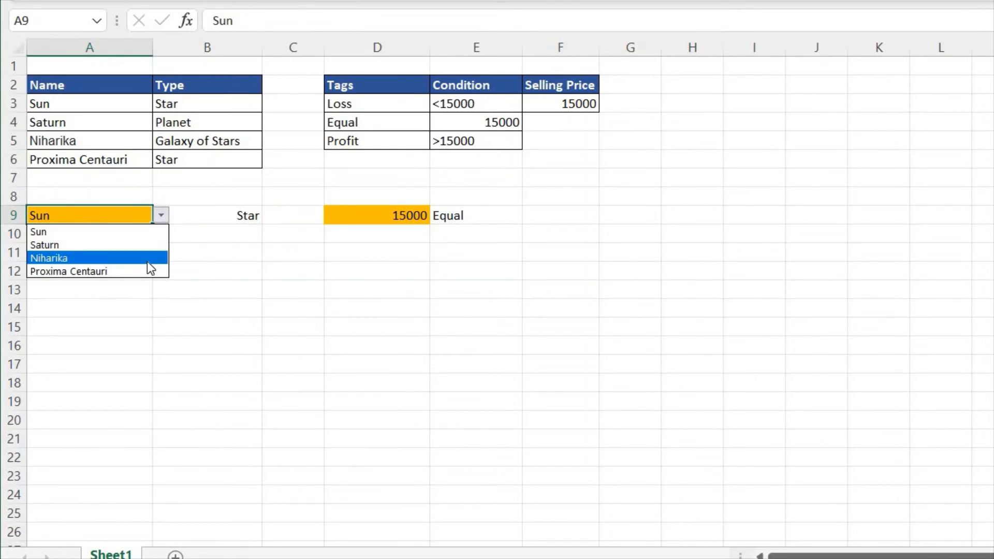
{"action": "key", "text": "Return"}
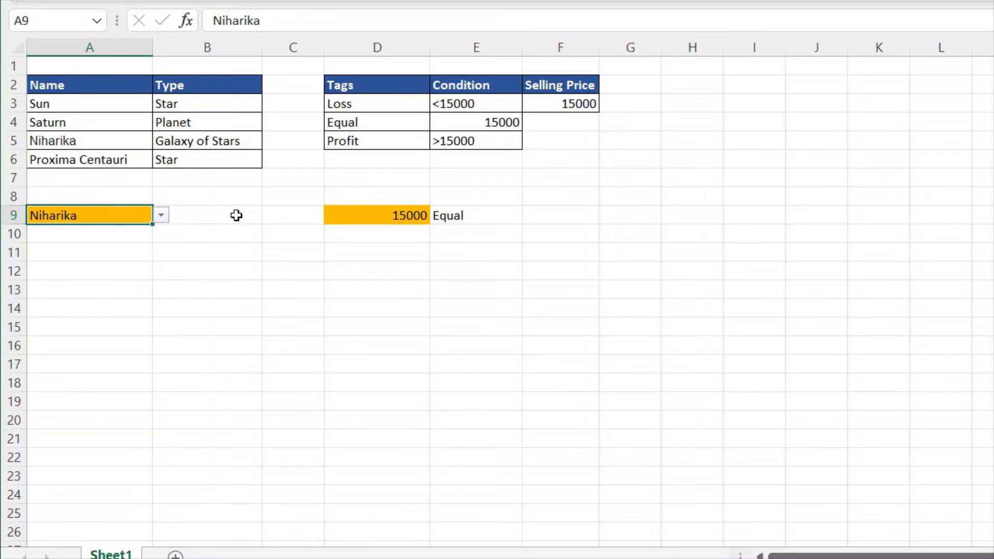
- Replace the empty-string value-if-false argument in B9's formula with the start of a nested IF function
{"action": "left_click", "coordinate": [236, 215]}
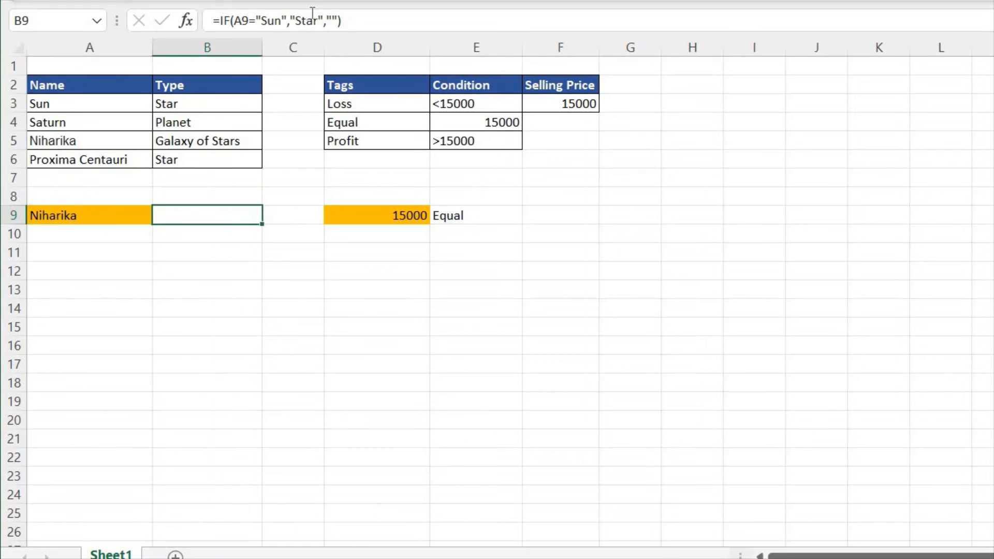
{"action": "left_click", "coordinate": [339, 22]}
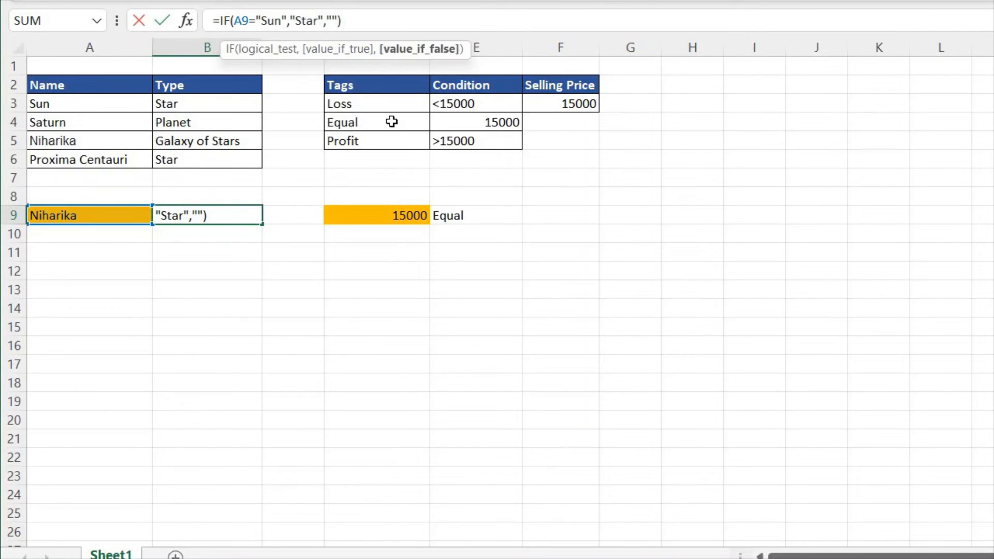
{"action": "key", "text": "BackSpace"}
{"action": "key", "text": "BackSpace"}
{"action": "type", "text": "if"}
{"action": "key", "text": "Tab"}
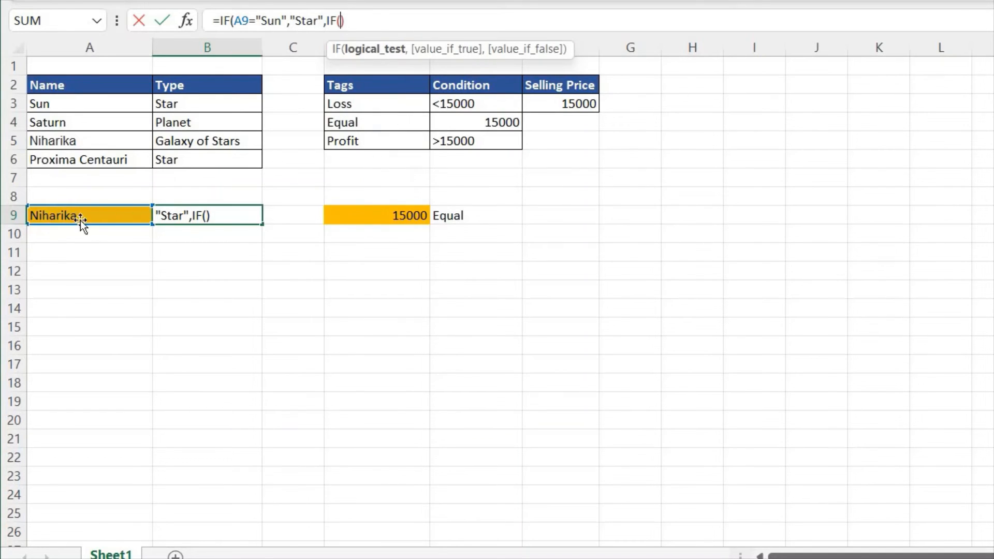
- Make the nested IF in B9 test whether A9 equals A4 and return B4 when true
{"action": "left_click", "coordinate": [110, 213]}
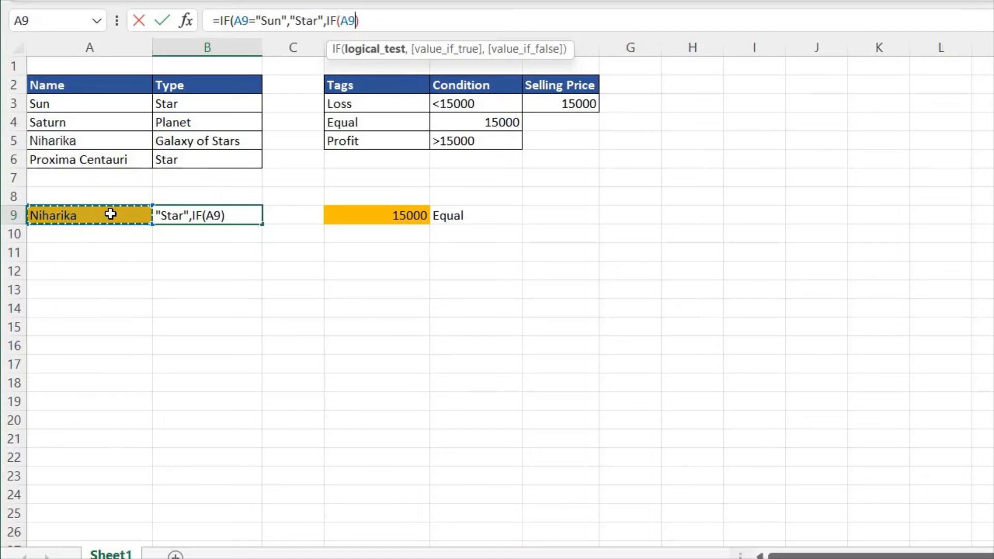
{"action": "type", "text": "="}
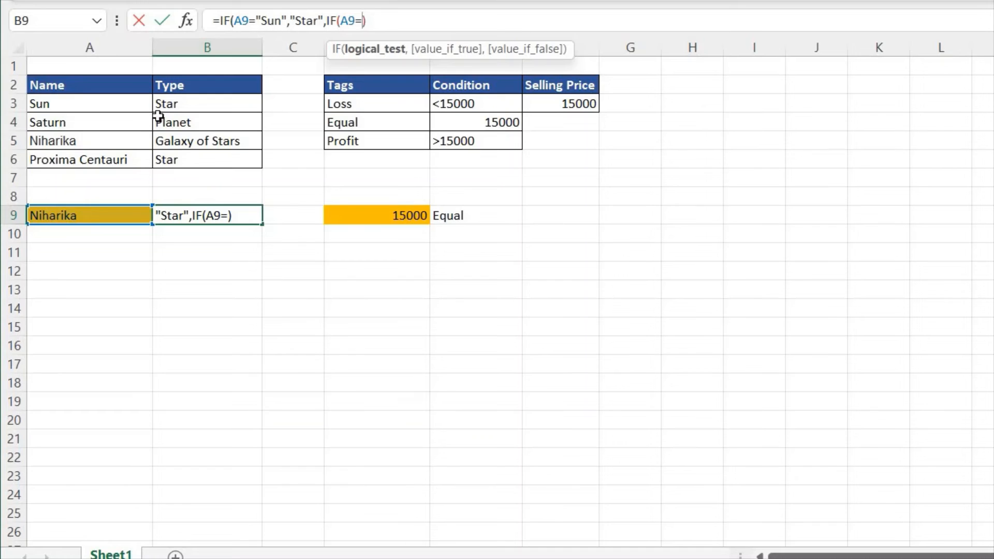
{"action": "left_click", "coordinate": [124, 121]}
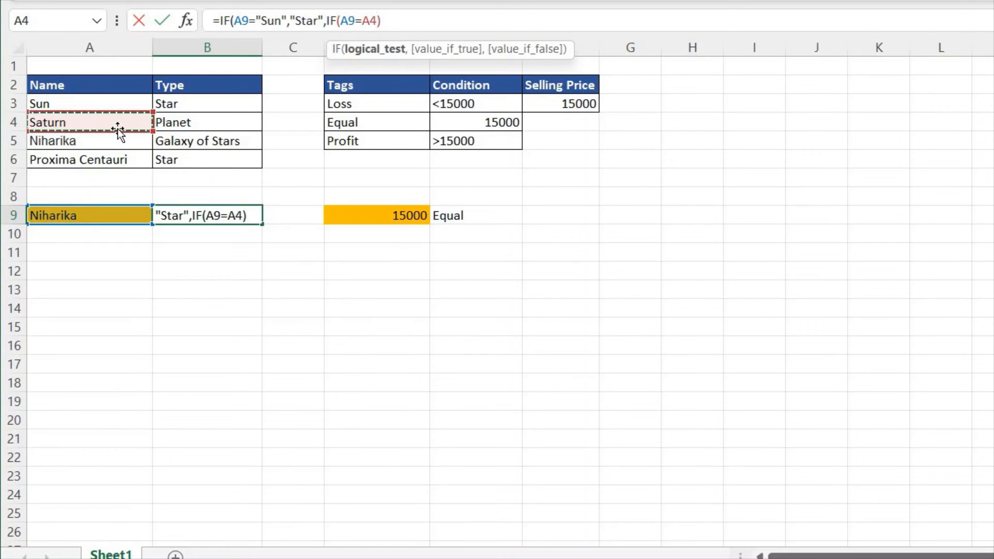
{"action": "type", "text": ","}
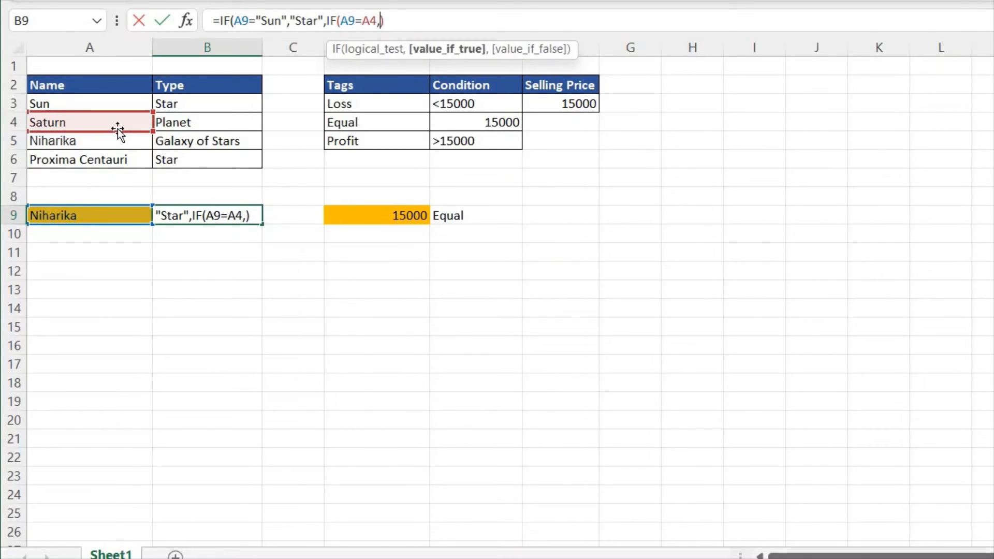
{"action": "left_click", "coordinate": [211, 122]}
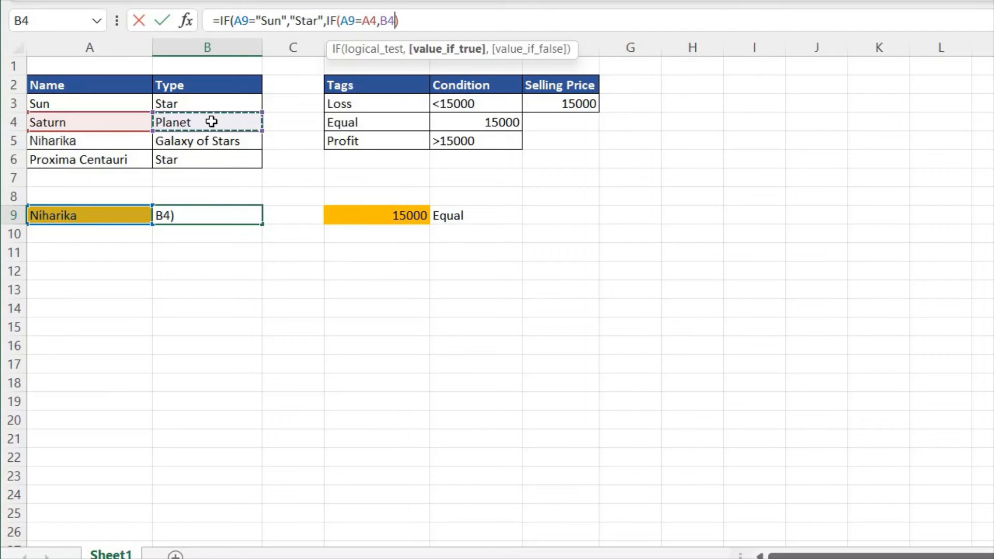
{"action": "type", "text": ","}
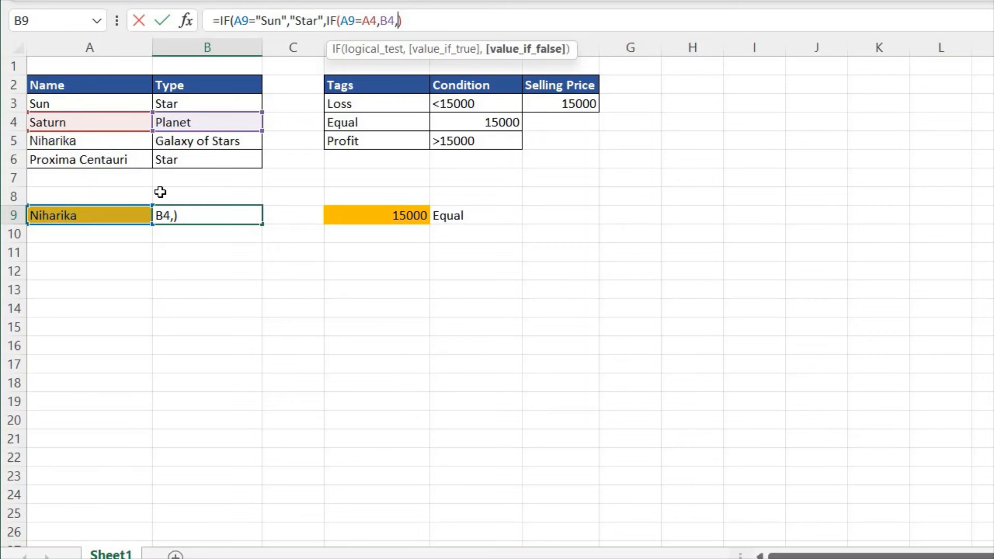
{"action": "type", "text": "IF("}
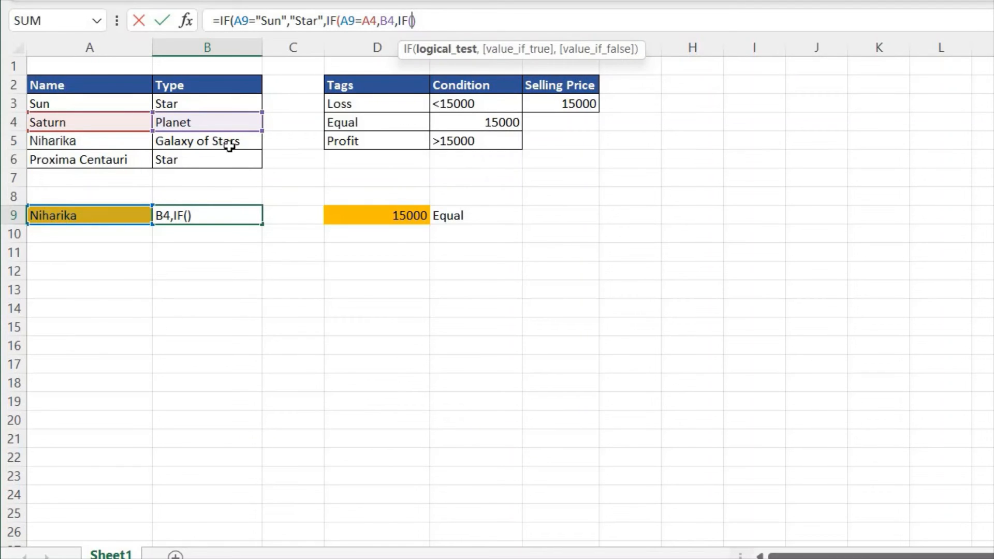
- Add a third IF as the value-if-false argument in B9's formula, with the logical test A9=A6
{"action": "left_click", "coordinate": [92, 160]}
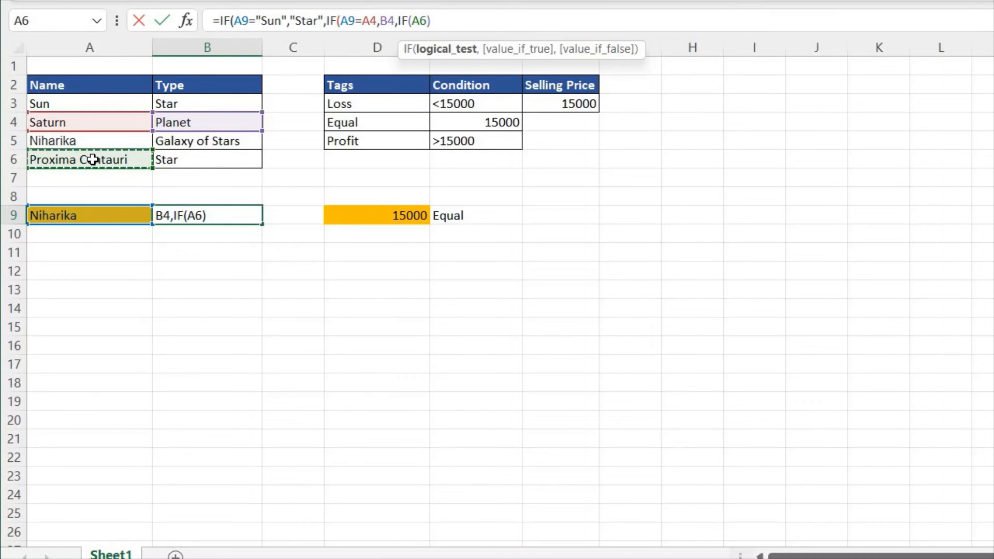
{"action": "left_click", "coordinate": [413, 21]}
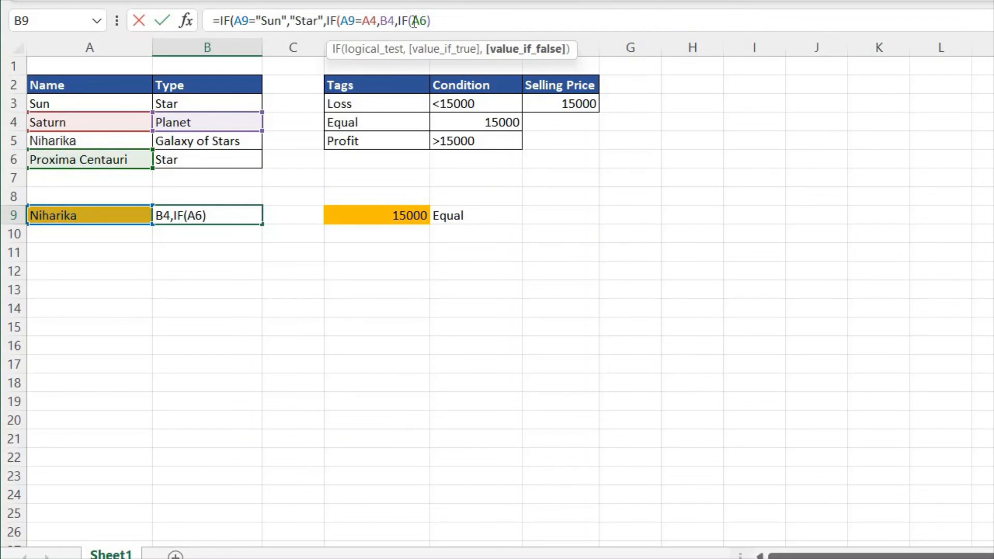
{"action": "left_click", "coordinate": [414, 21]}
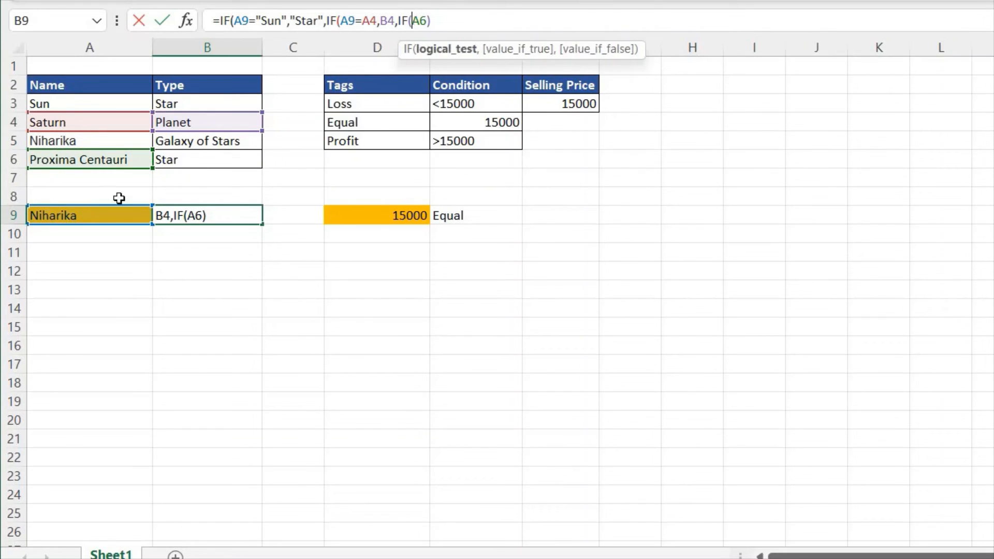
{"action": "left_click", "coordinate": [95, 217]}
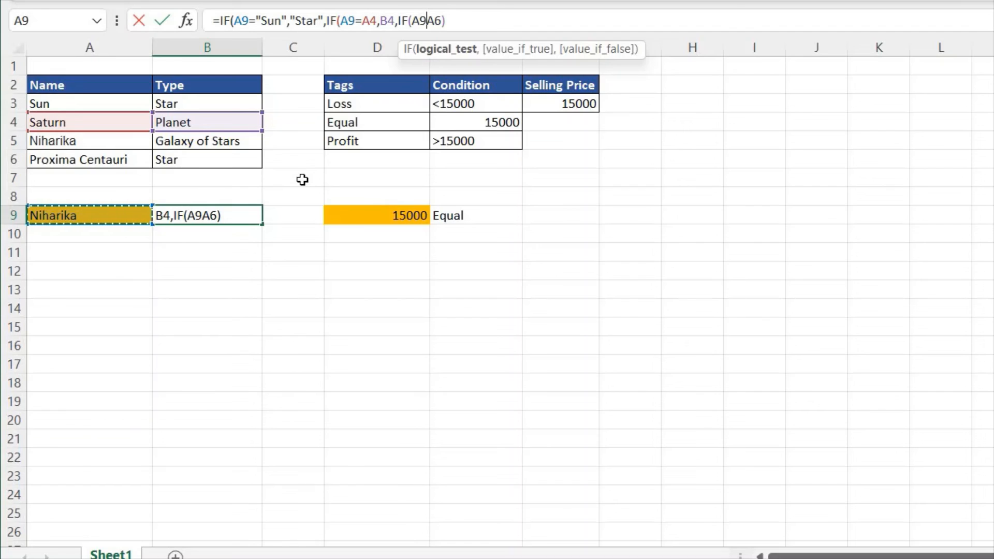
{"action": "type", "text": "="}
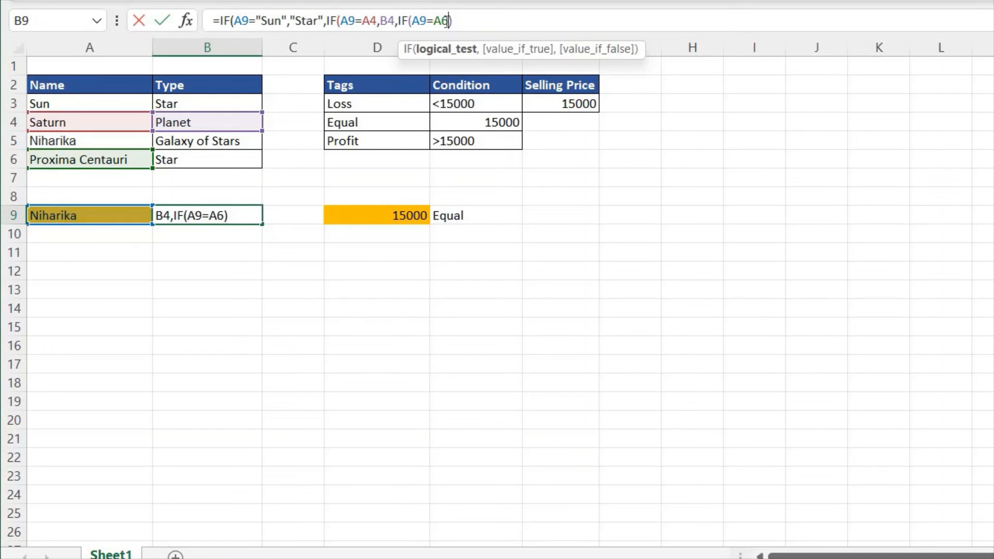
- Complete the third IF in B9 to return B6 when true and B5 when false, and enter the formula with the suggested correction accepted
{"action": "type", "text": ","}
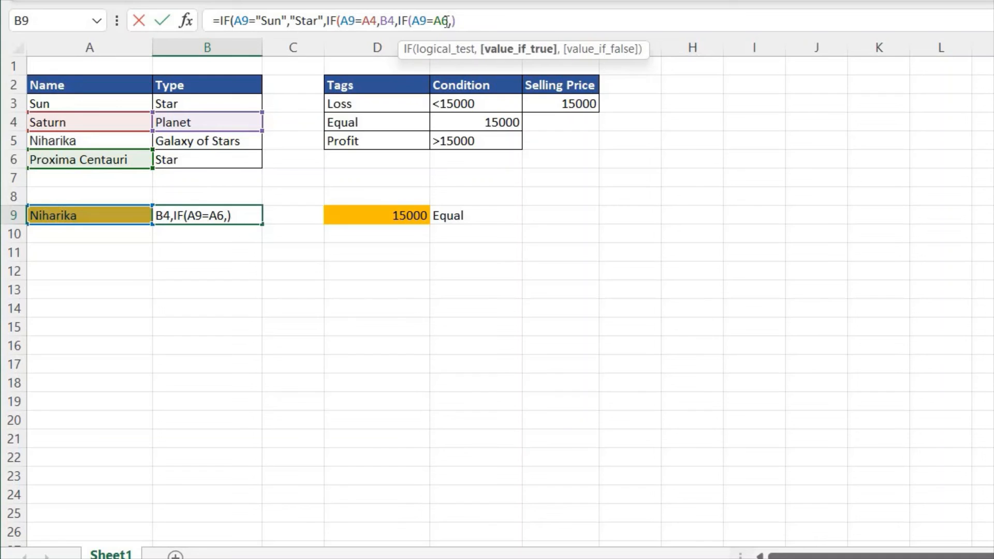
{"action": "left_click", "coordinate": [206, 158]}
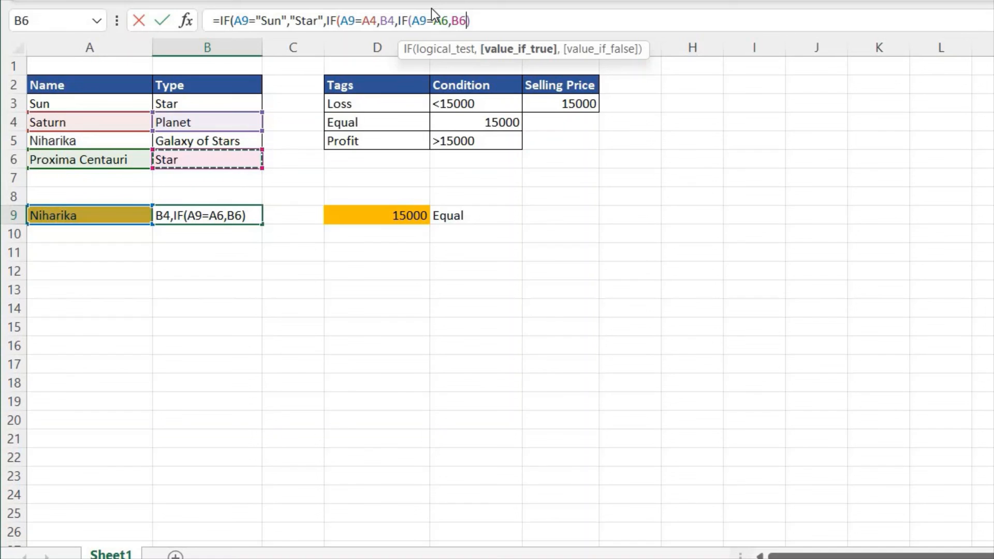
{"action": "type", "text": ","}
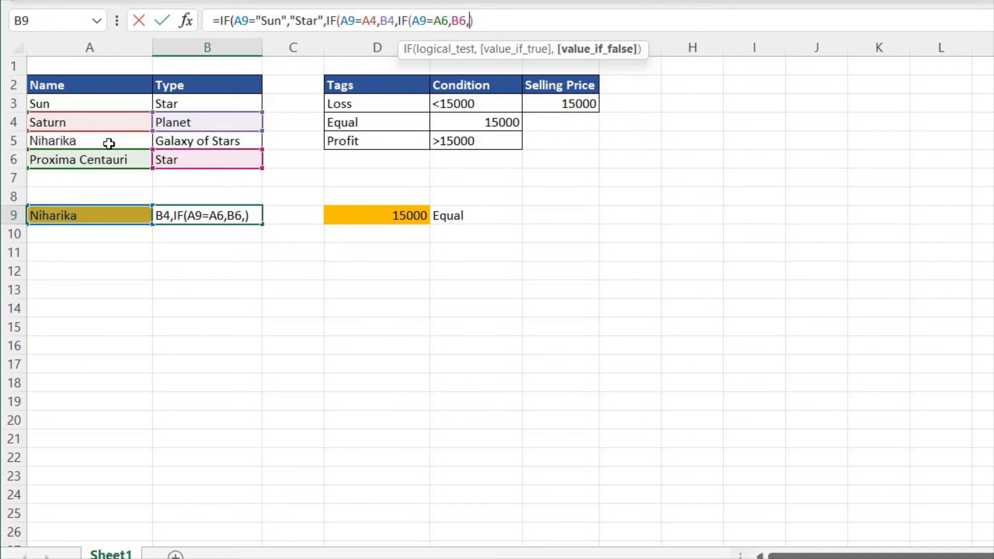
{"action": "left_click", "coordinate": [222, 140]}
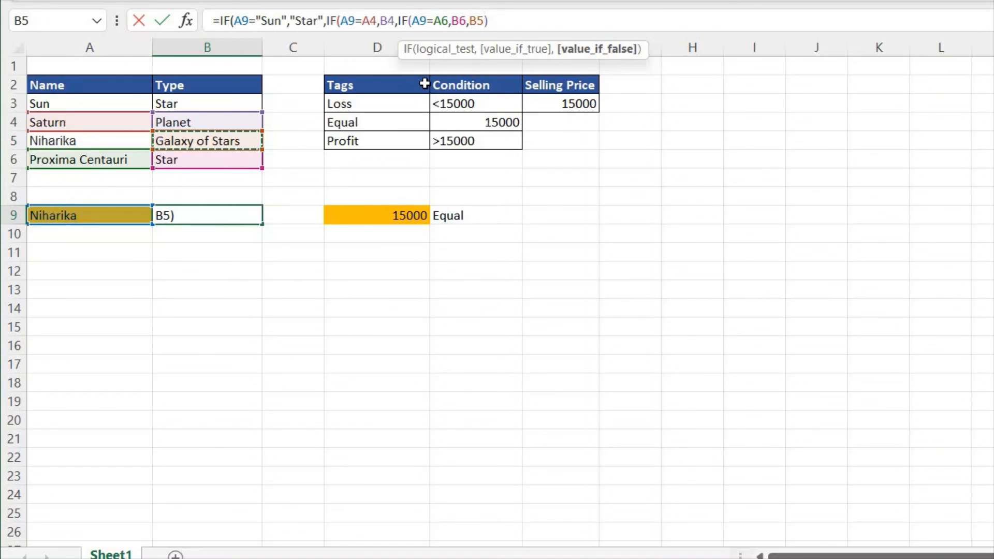
{"action": "type", "text": ")"}
{"action": "key", "text": "Return"}
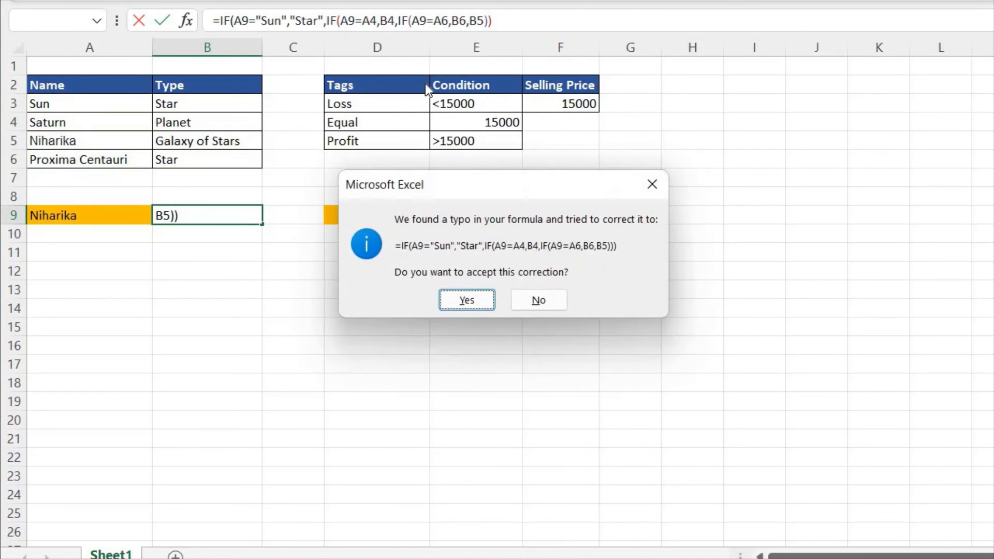
{"action": "key", "text": "Return"}
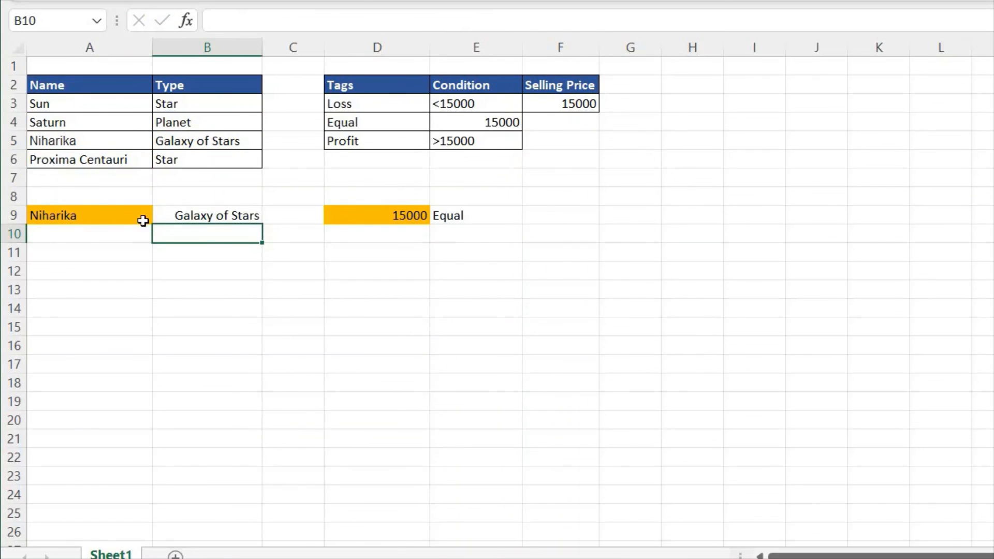
- Test B9's nested formula by choosing Sun, Saturn and finally Proxima Centauri as the name in A9, and select B9 to review its formula
{"action": "left_click", "coordinate": [121, 215]}
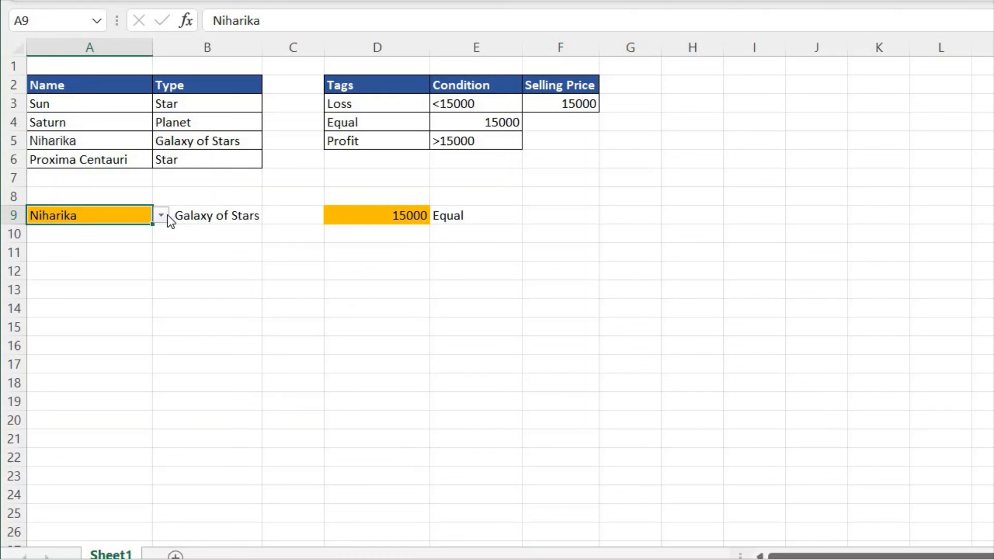
{"action": "left_click", "coordinate": [162, 216]}
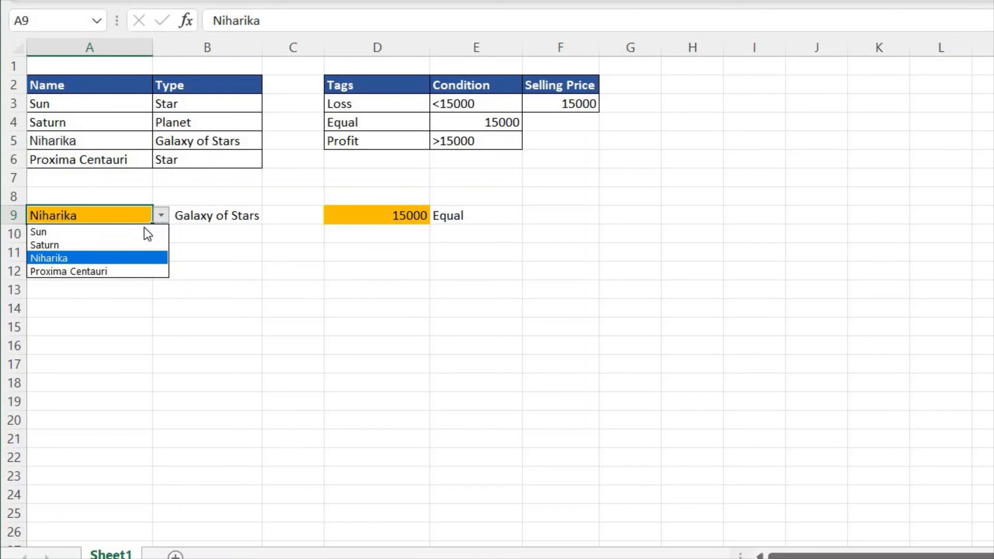
{"action": "left_click", "coordinate": [140, 229]}
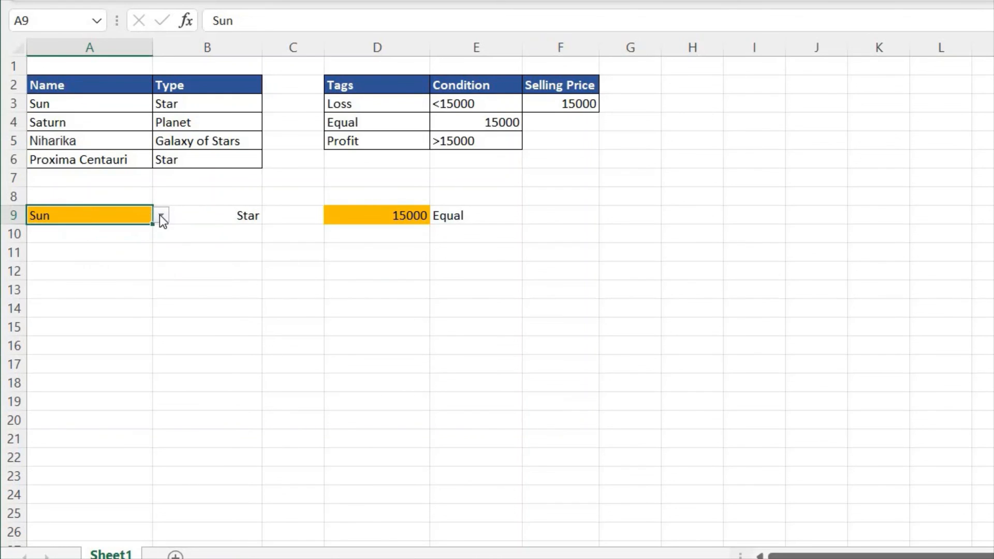
{"action": "left_click", "coordinate": [161, 216]}
{"action": "left_click", "coordinate": [148, 239]}
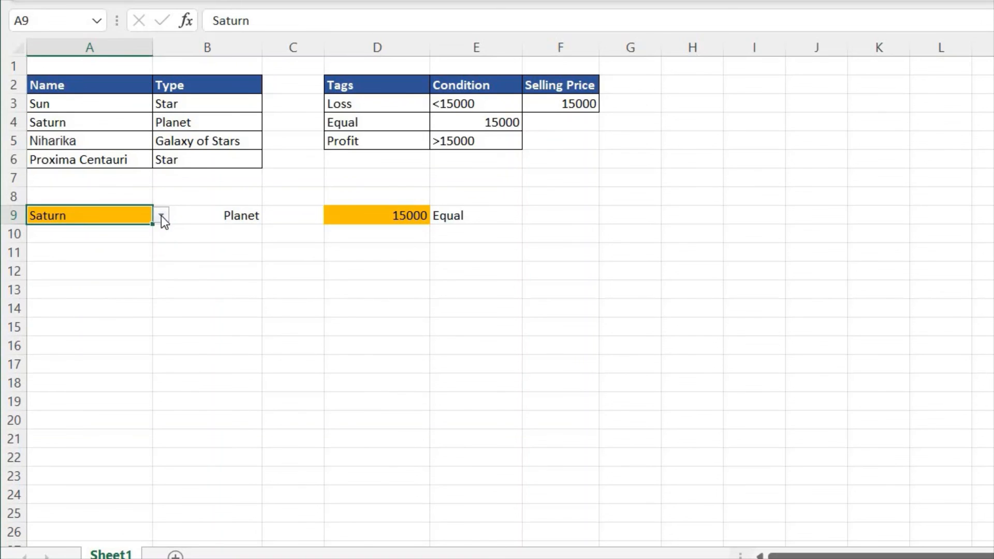
{"action": "left_click", "coordinate": [162, 216]}
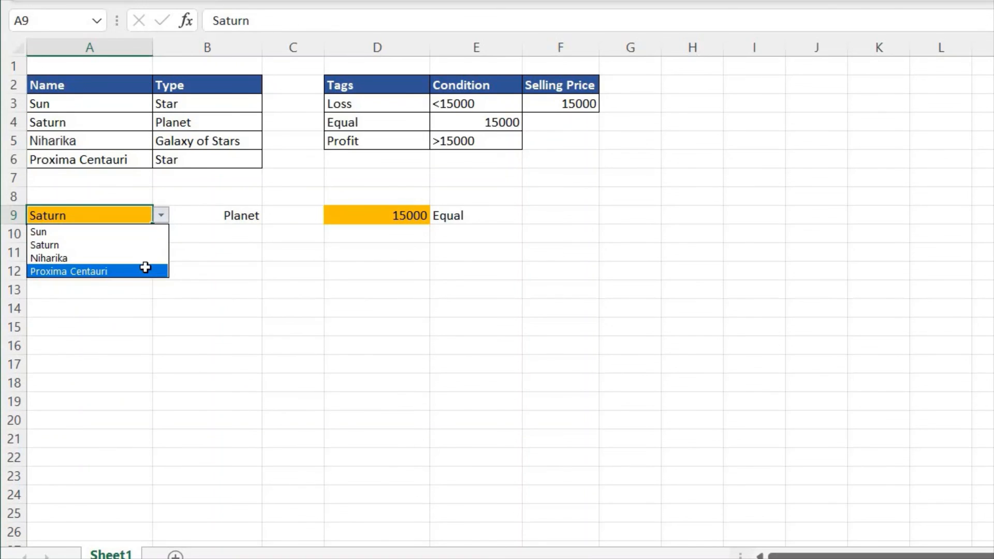
{"action": "left_click", "coordinate": [146, 271]}
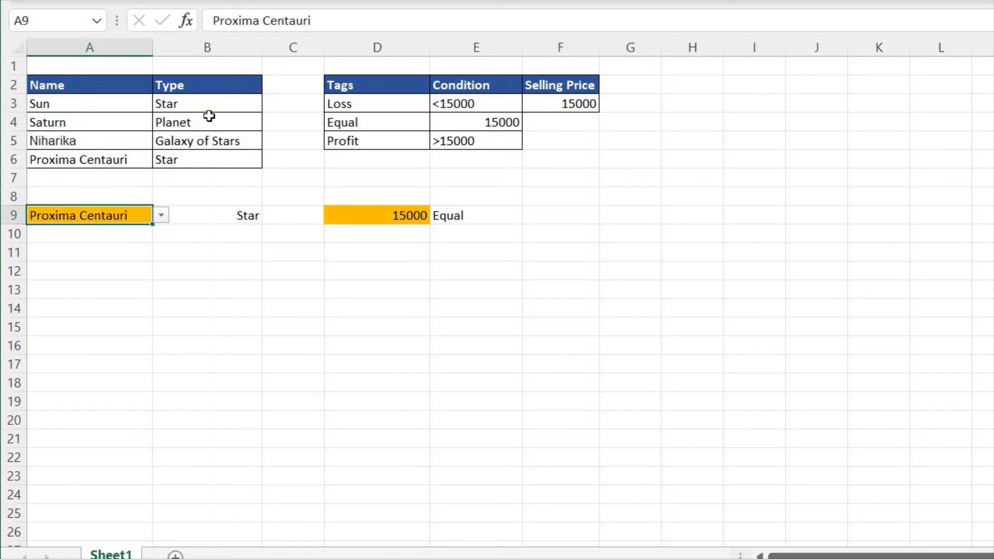
{"action": "left_click", "coordinate": [212, 216]}
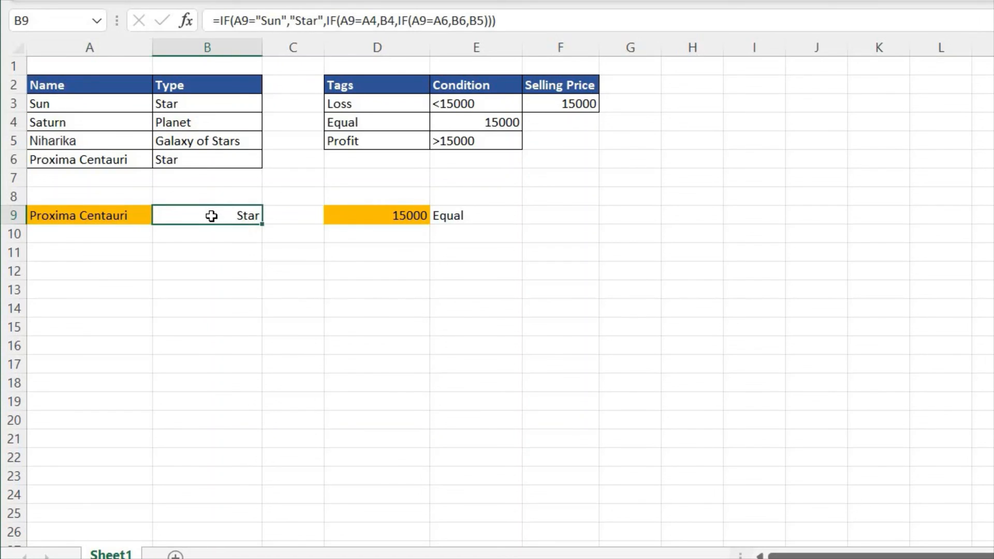